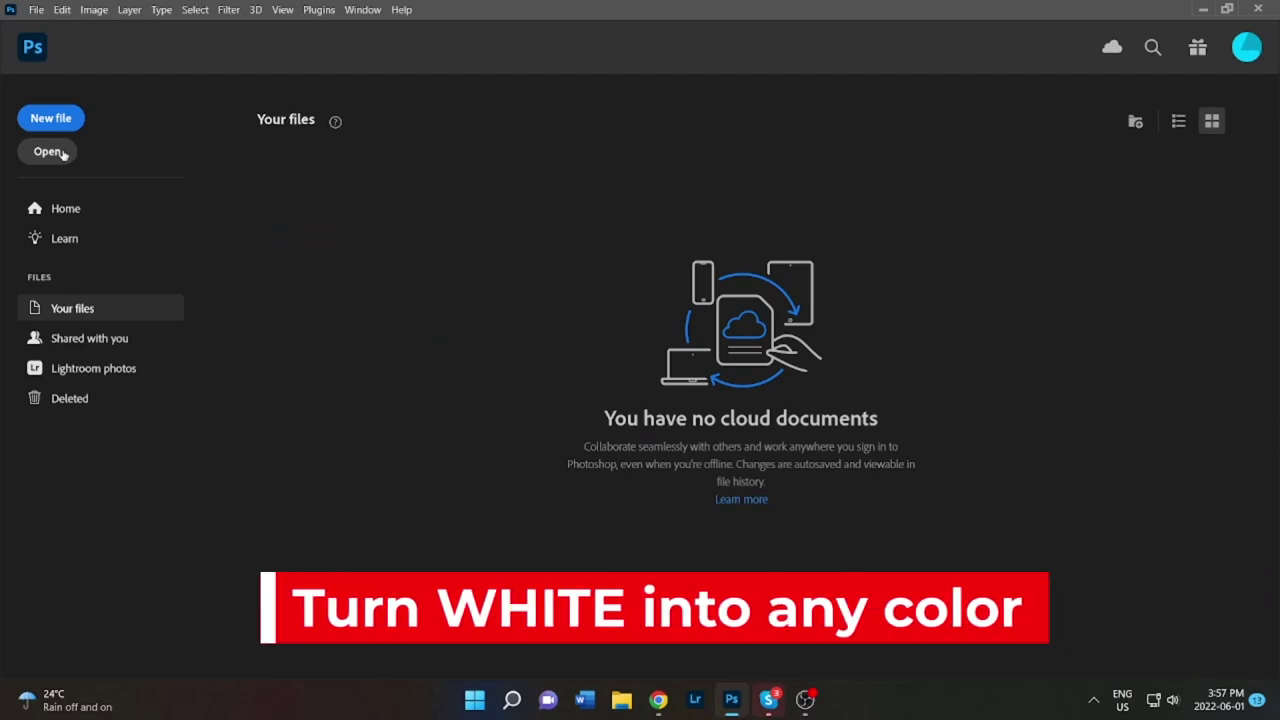
- Open White Dress Code.jpg and select the white outfit with the Magic Wand
left_click(47, 151)
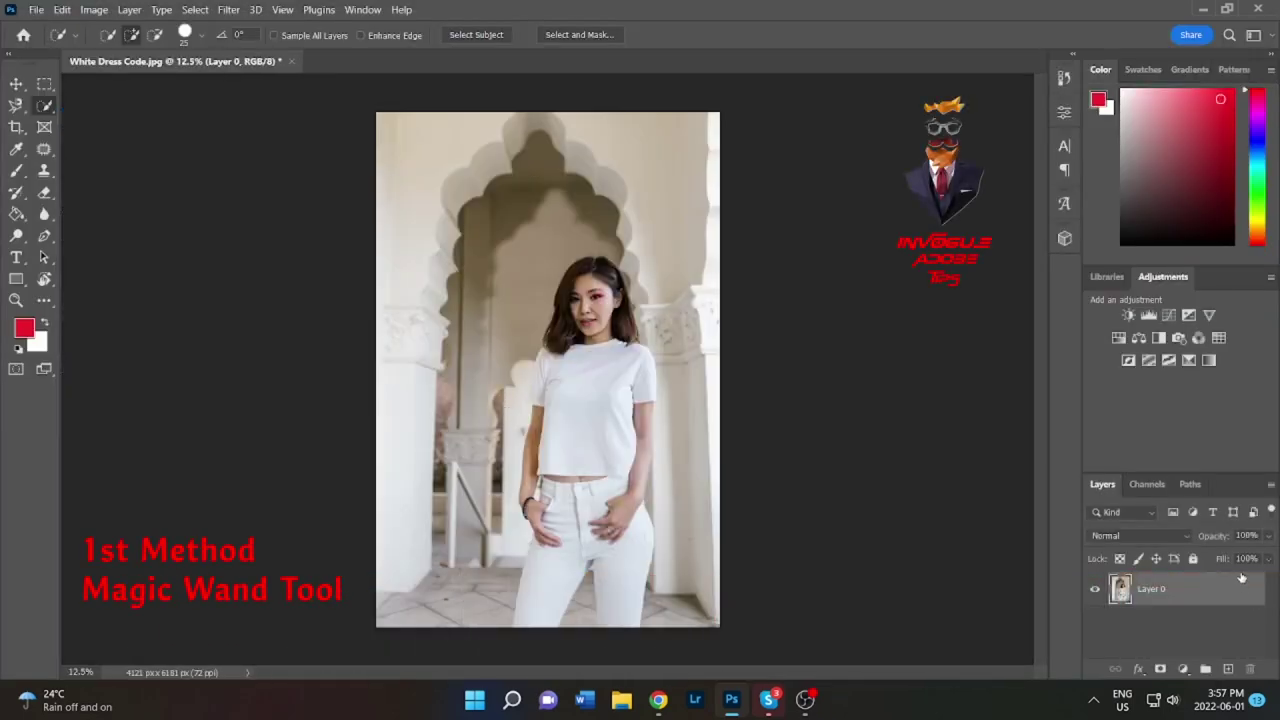
right_click(44, 105)
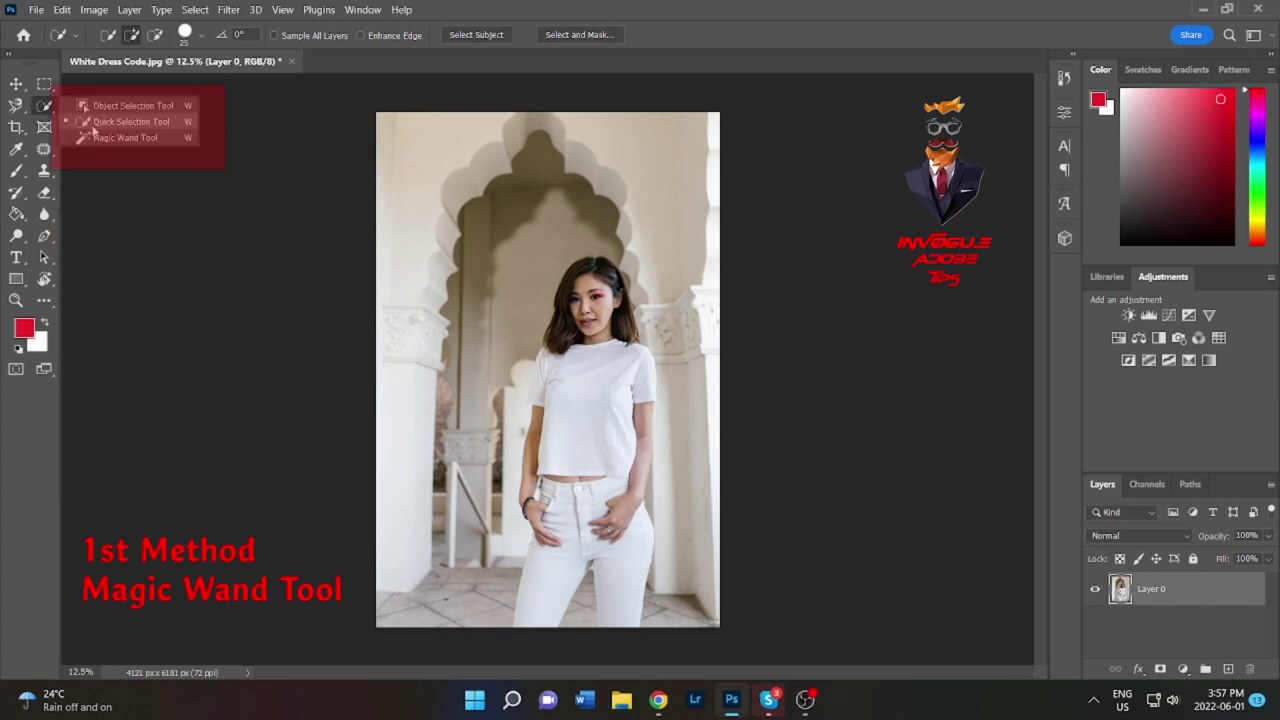
left_click(100, 133)
left_click(583, 411)
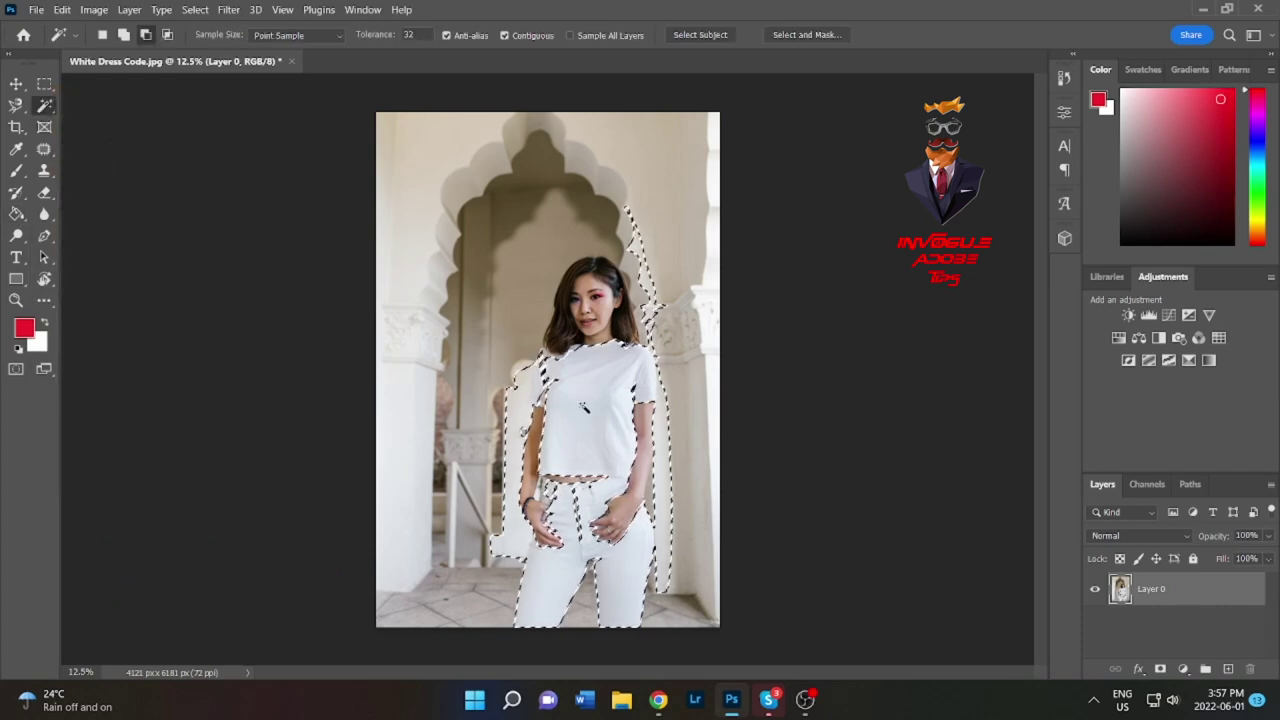
- Test a red Paint Bucket fill on the white areas, then revert to the original
left_click(16, 213)
left_click(596, 419)
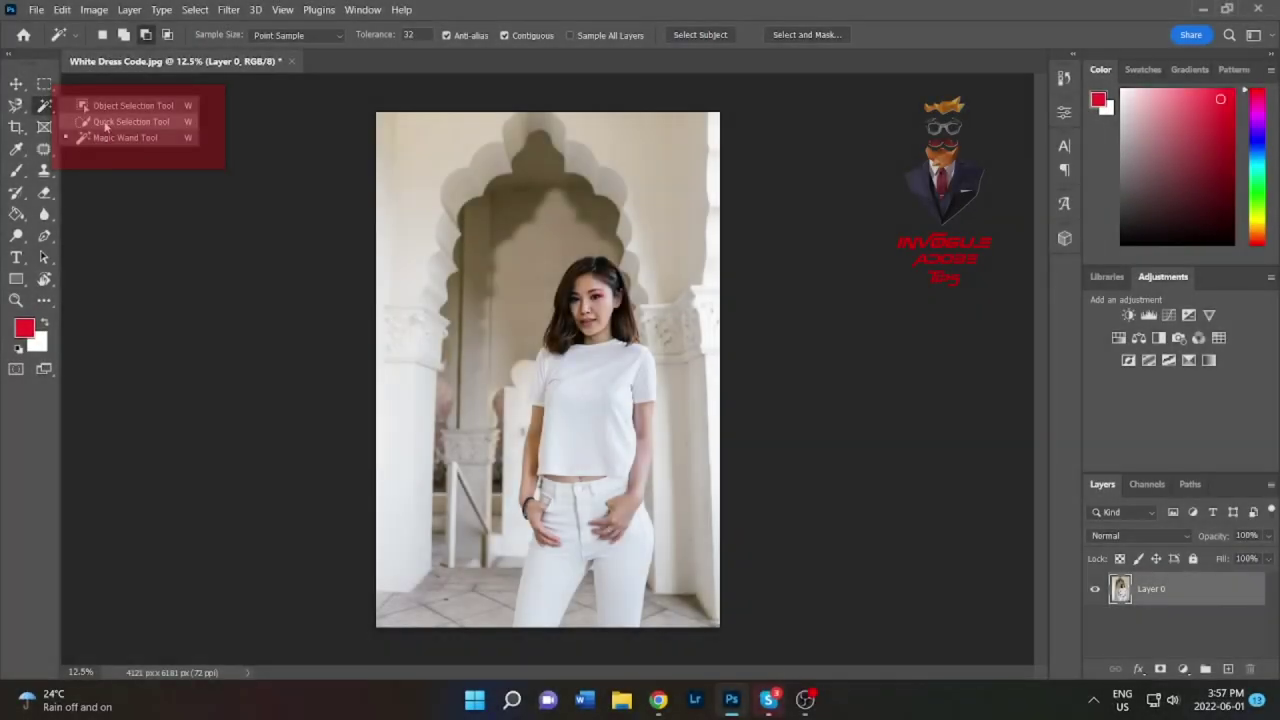
left_click(106, 123)
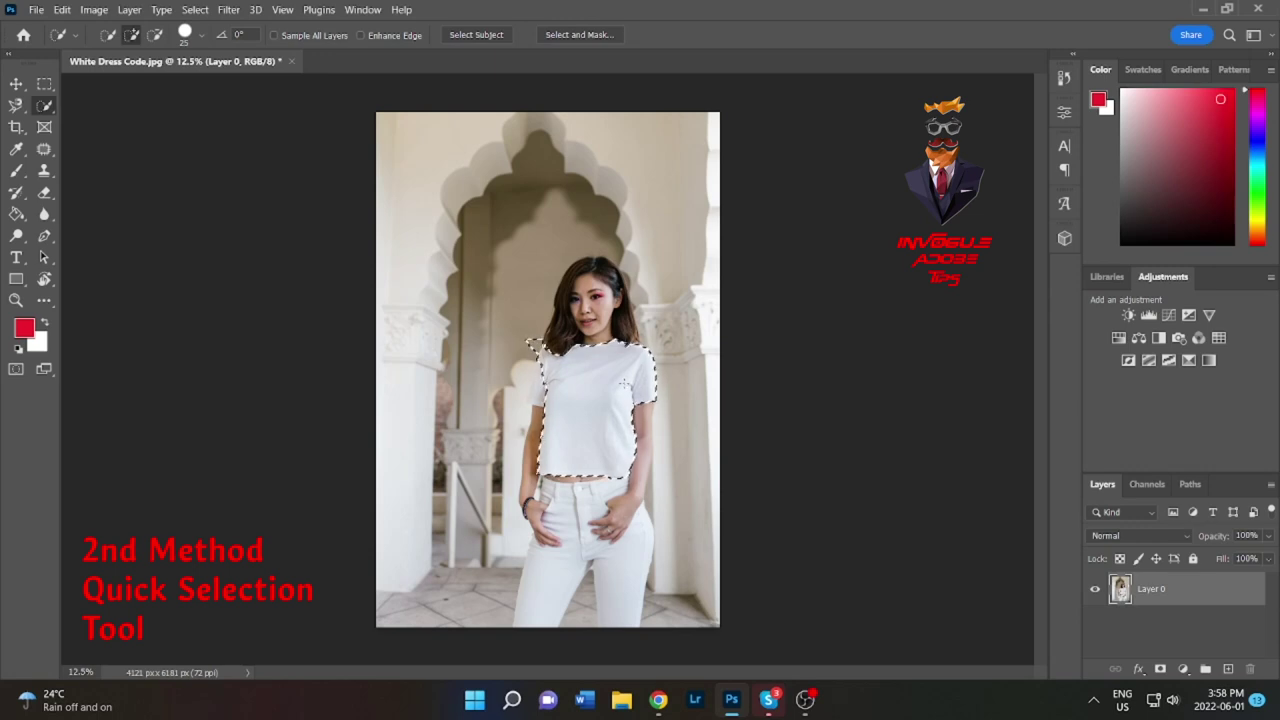
- Use a larger Quick Selection brush to subtract the arm and background from the shirt selection
left_click(520, 385)
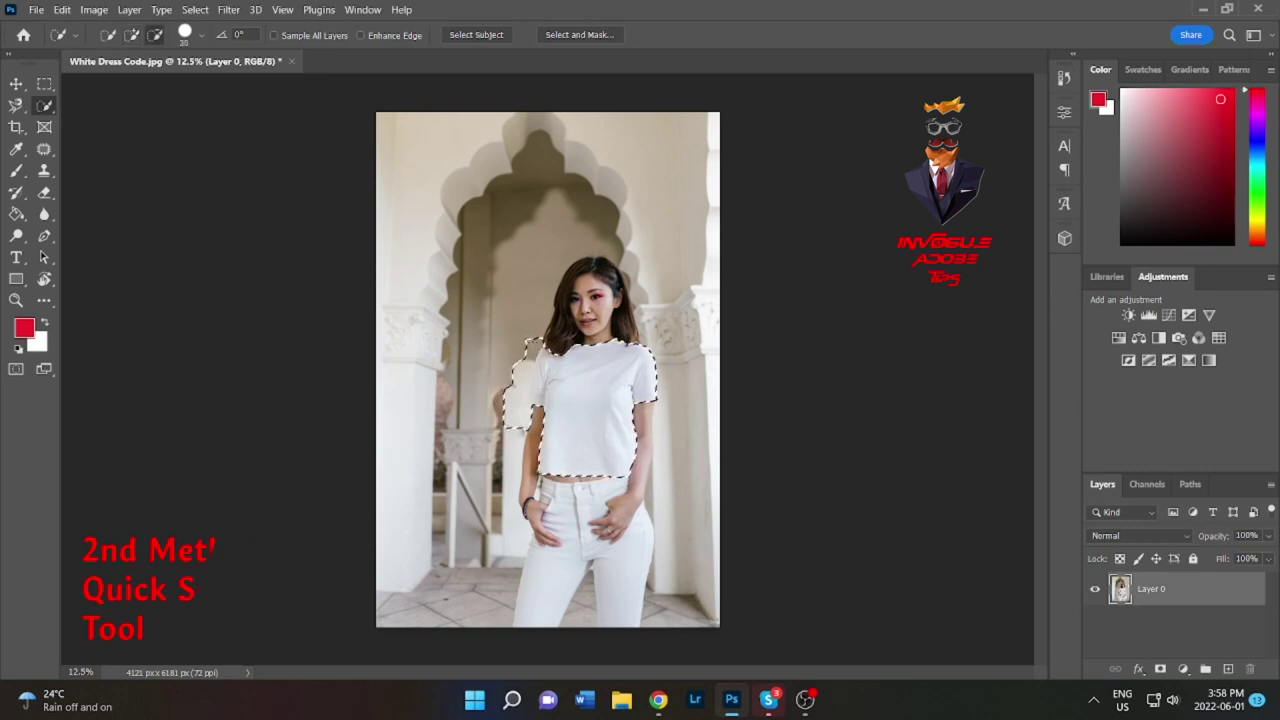
key("bracketright")
key("bracketright")
key("bracketright")
left_click_drag(534, 340, 563, 438)
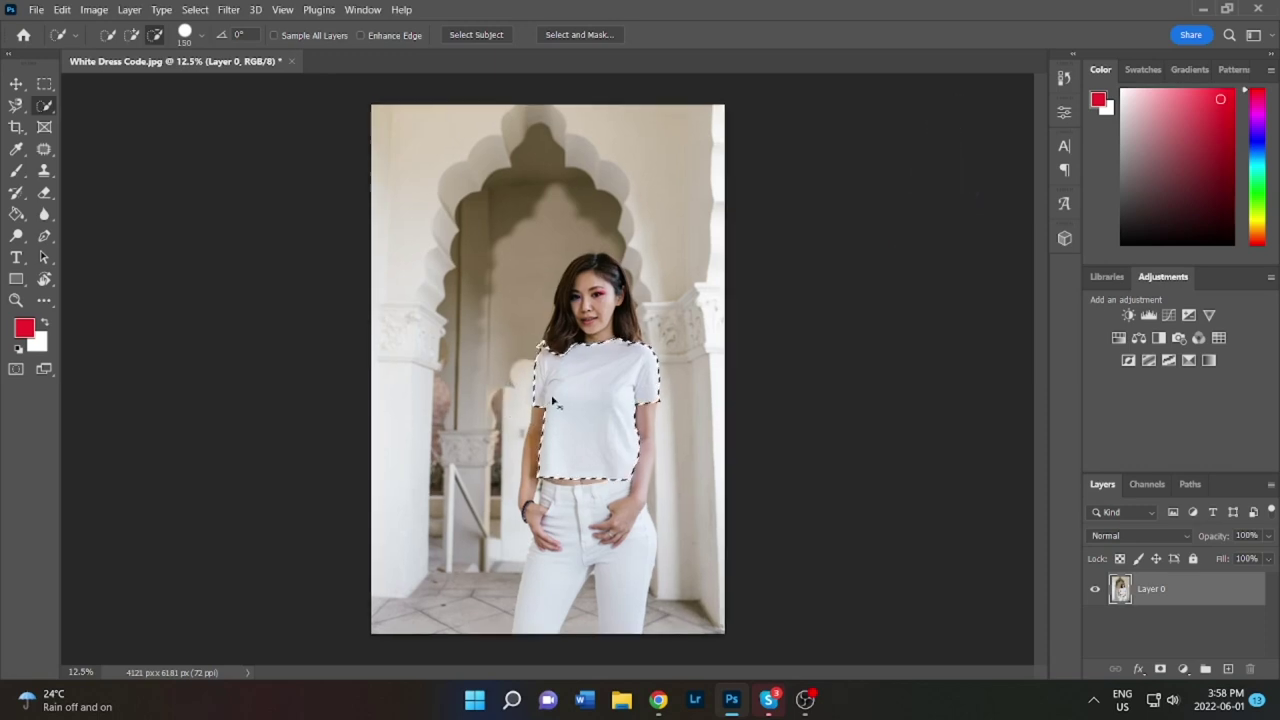
scroll(550, 380, "up", 5)
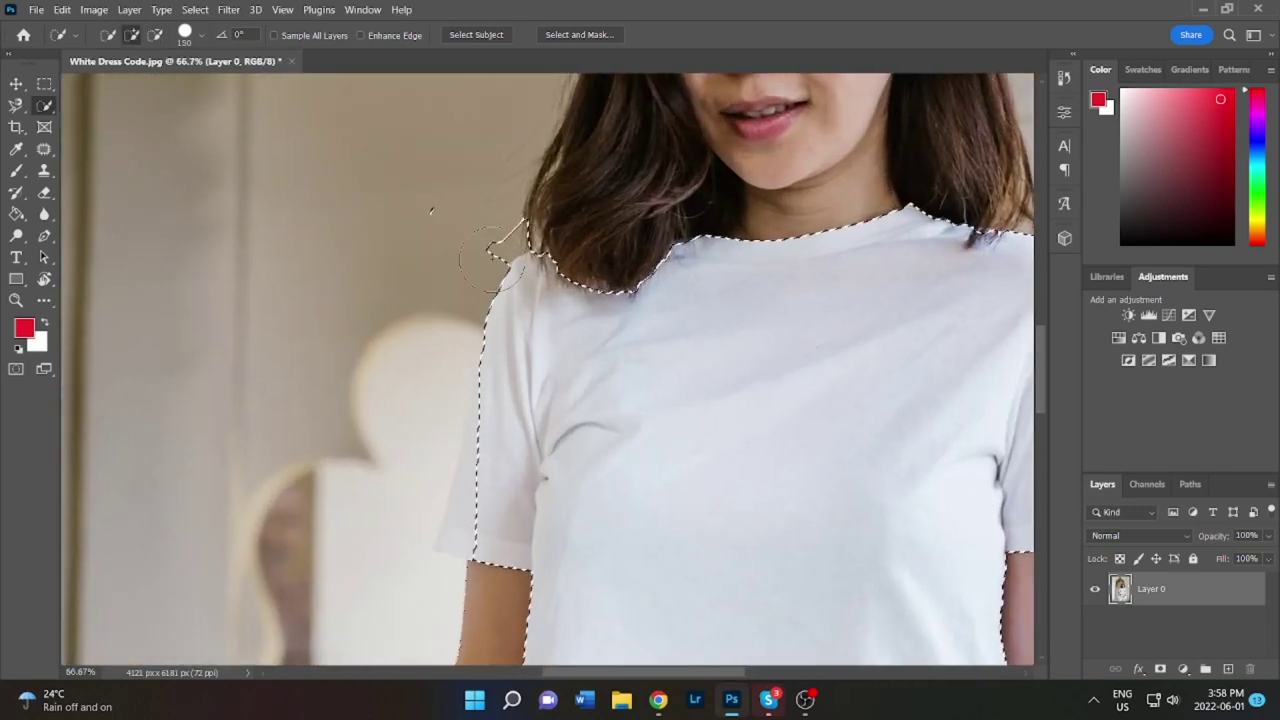
key("alt")
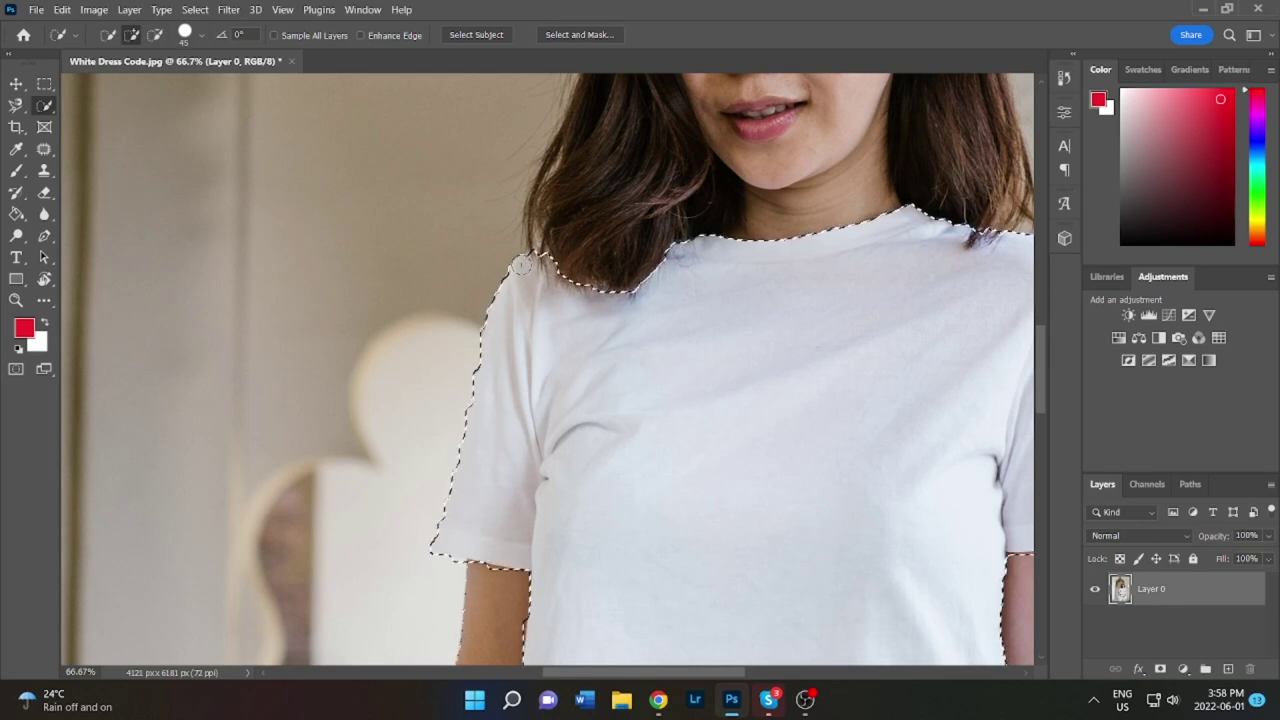
left_click(157, 36)
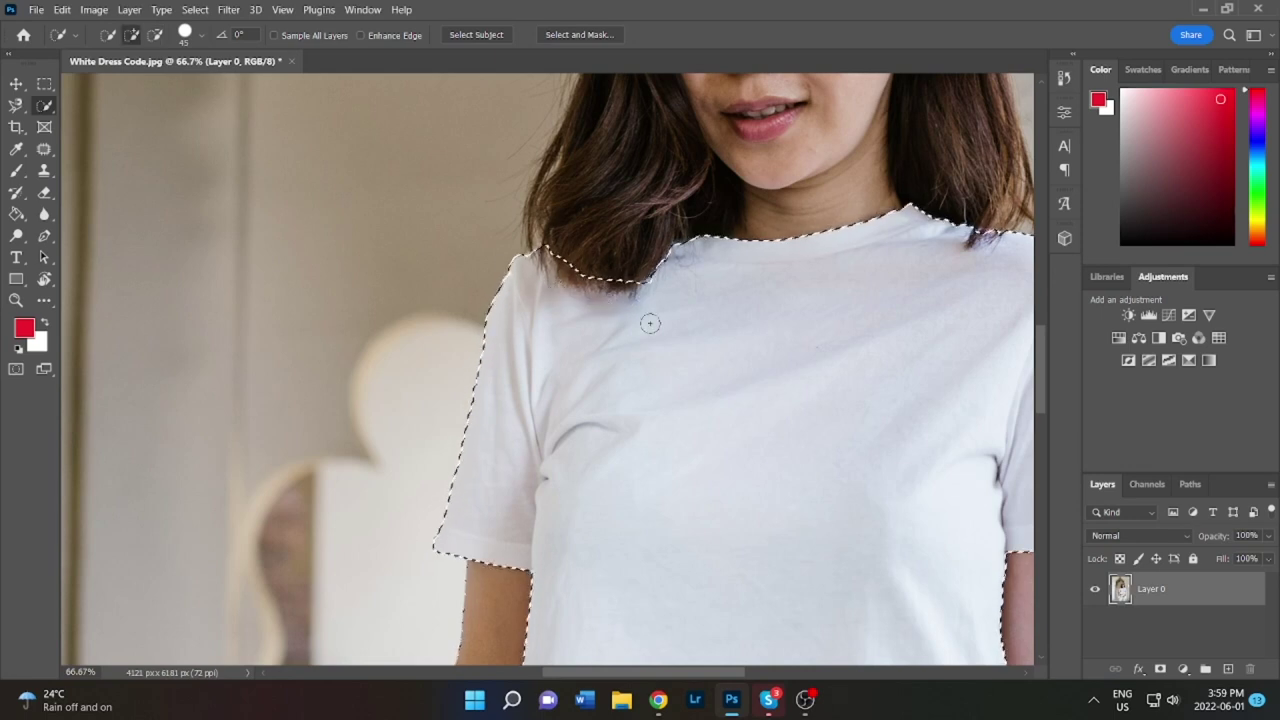
- Add a red Solid Color fill layer over the shirt, blended as Linear Burn
key("ctrl+0")
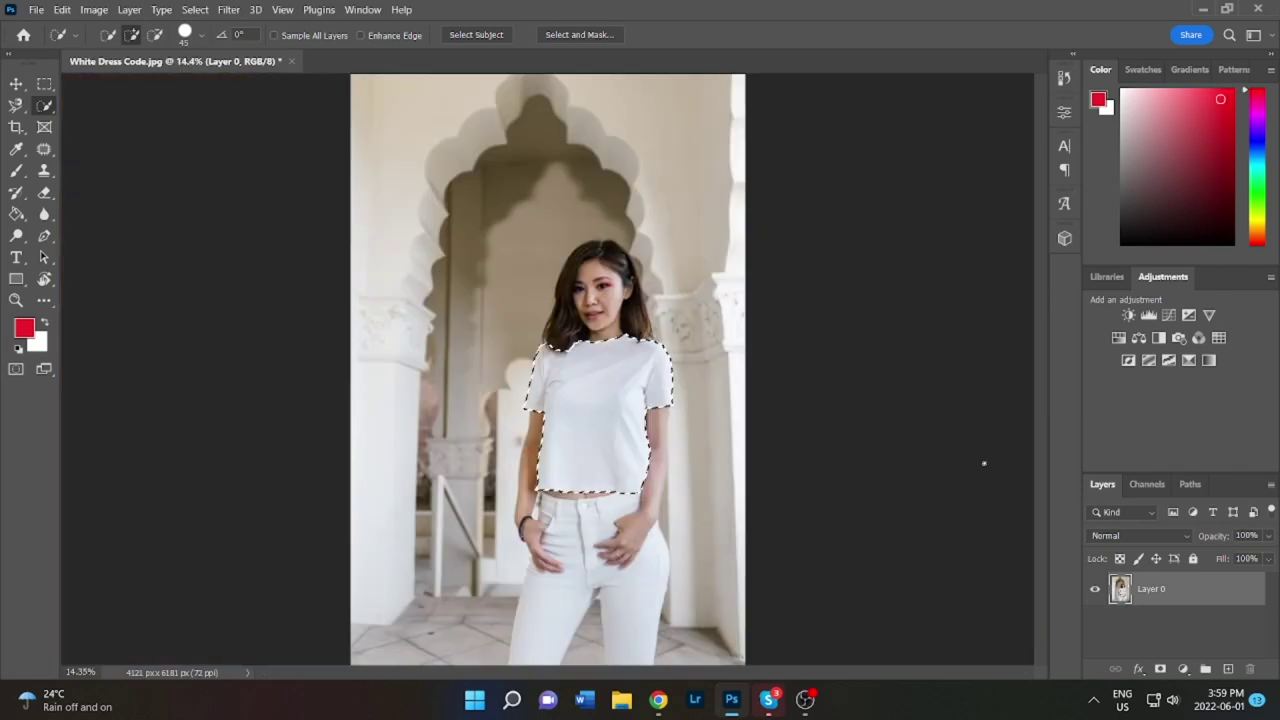
left_click(1176, 382)
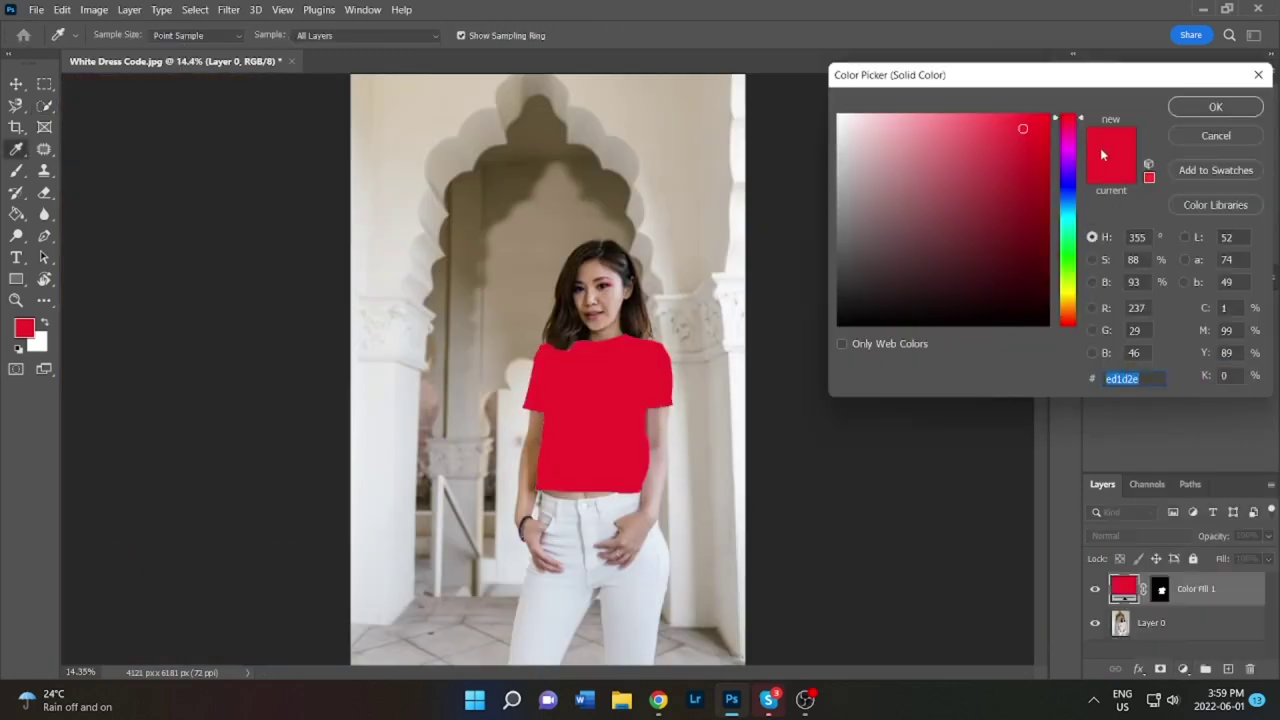
left_click(1215, 107)
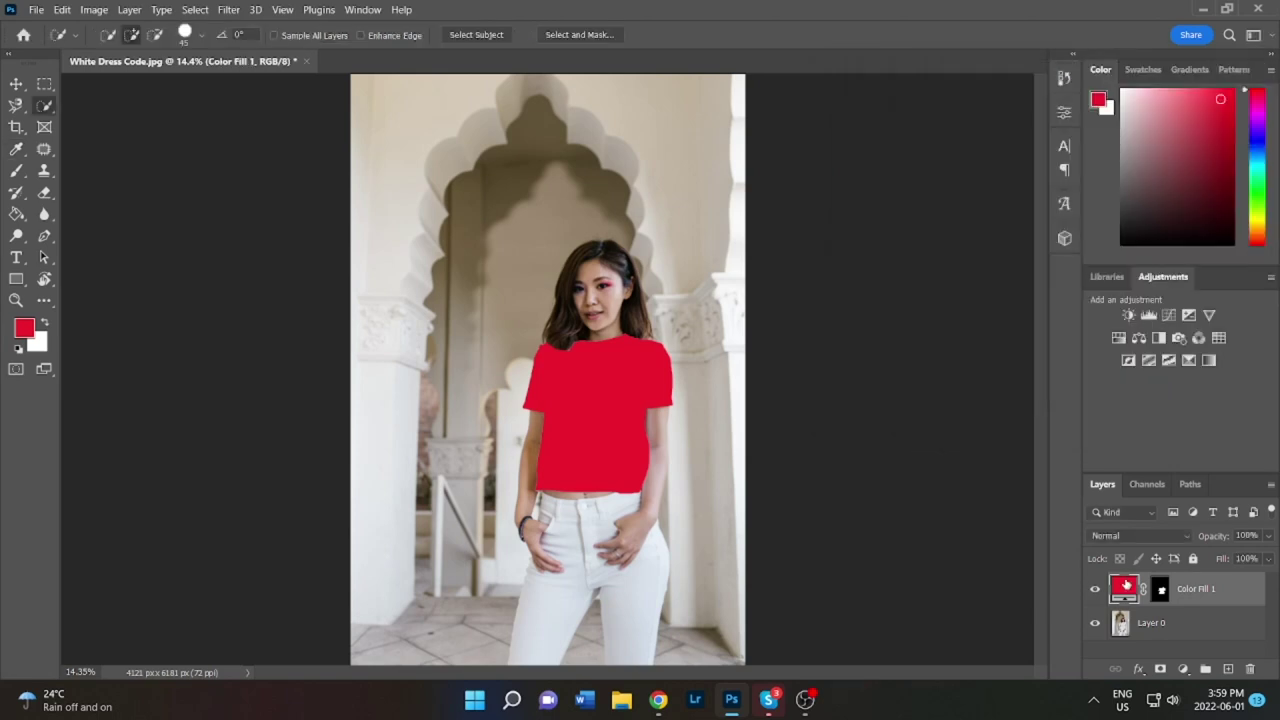
left_click(1190, 538)
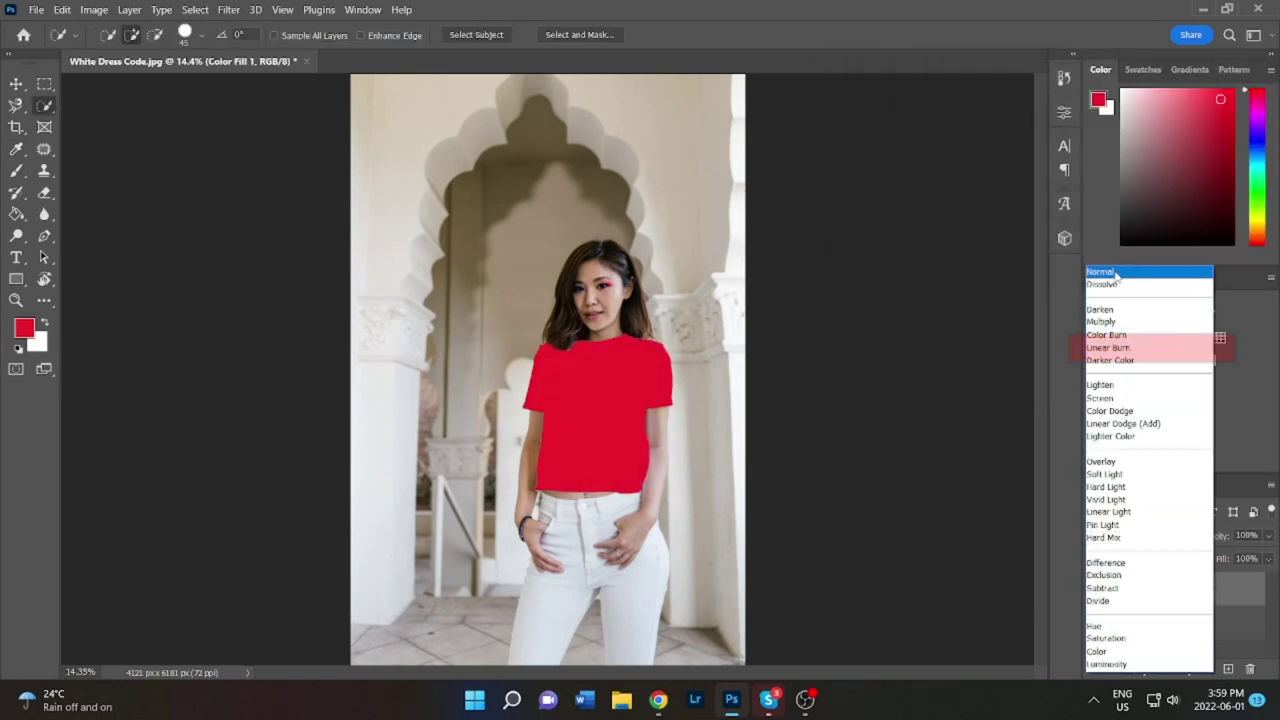
left_click(1110, 347)
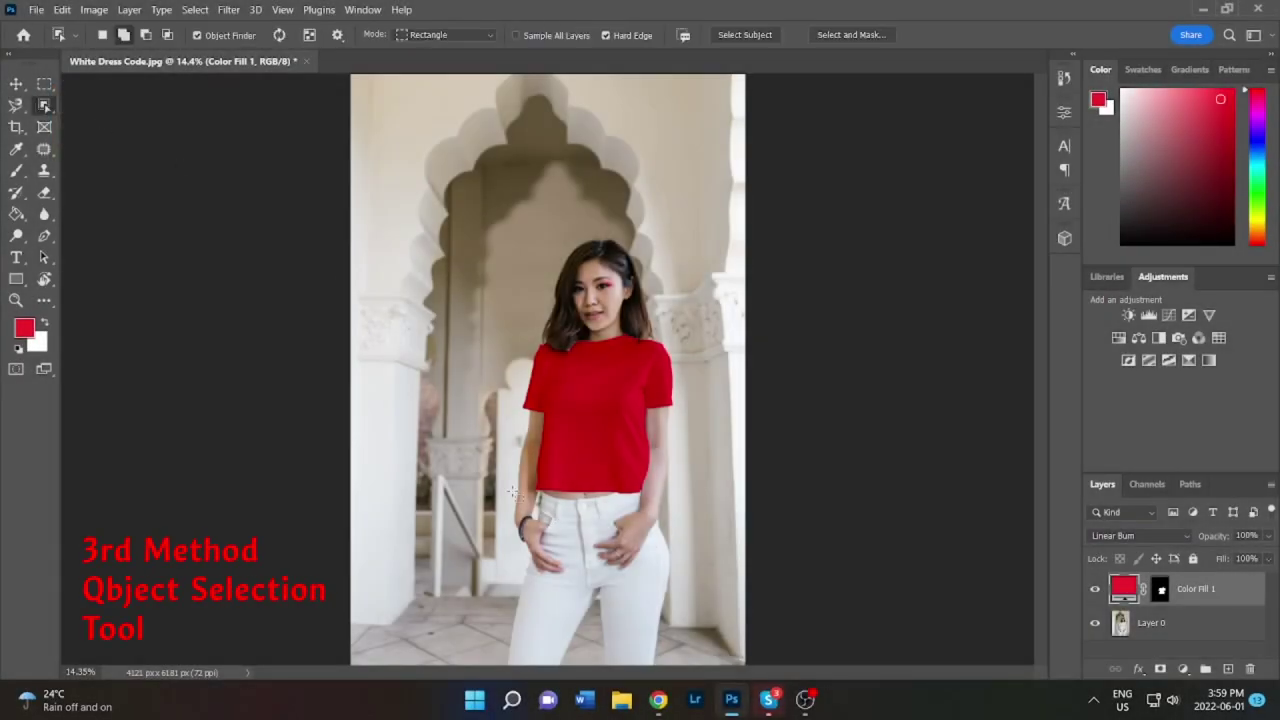
- Object-select the jeans by dragging a rectangle over them, then zoom in
left_click_drag(536, 493, 678, 680)
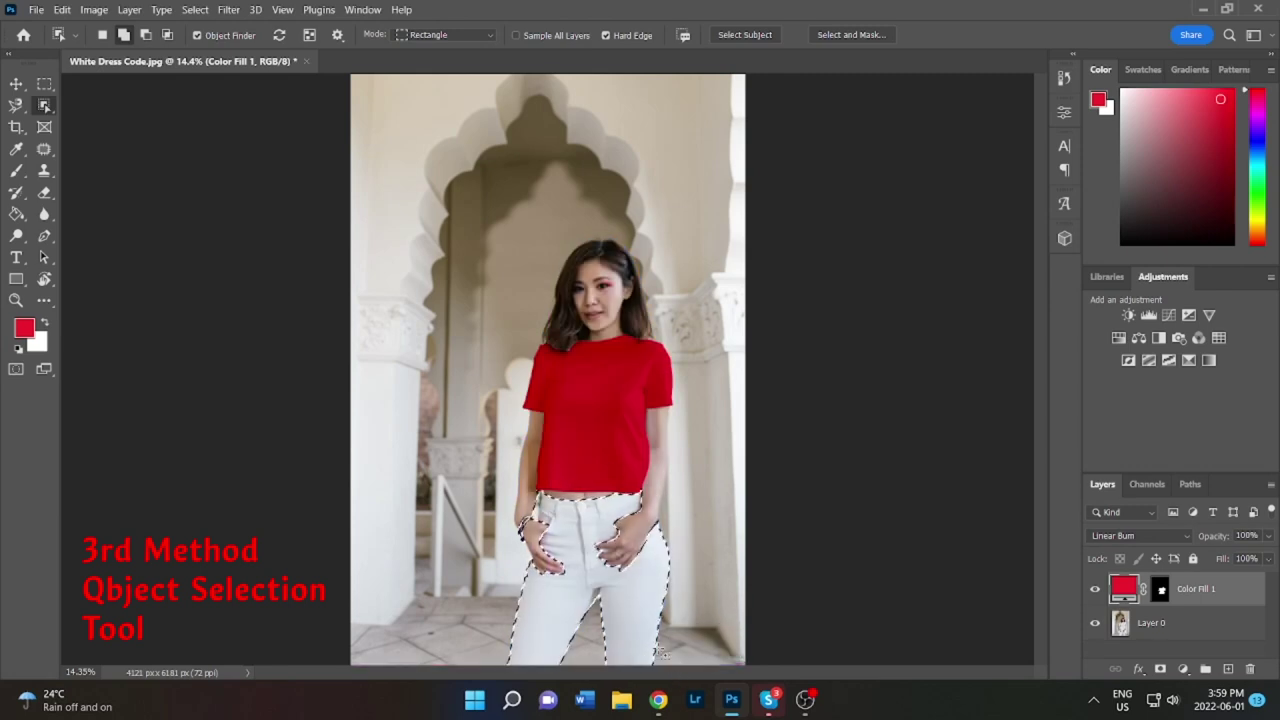
right_click(44, 106)
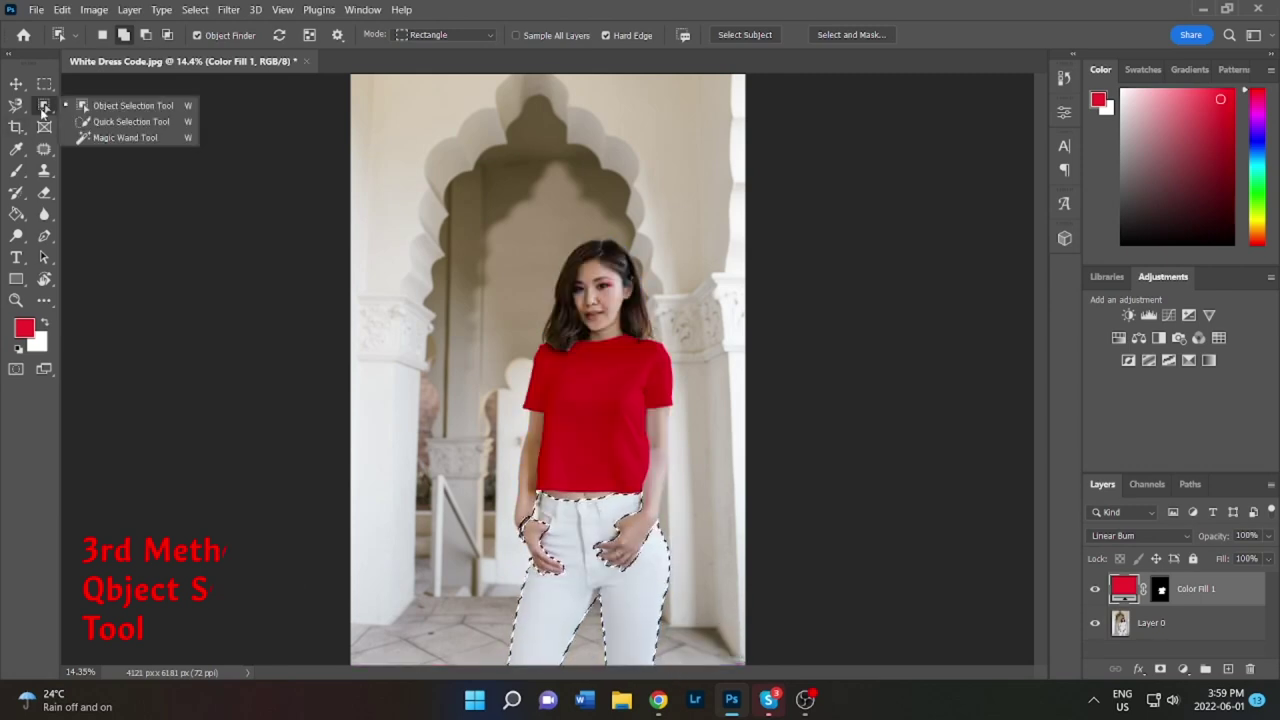
left_click(122, 121)
scroll(510, 536, "up", 1)
scroll(510, 536, "up", 4)
scroll(510, 536, "down", 1)
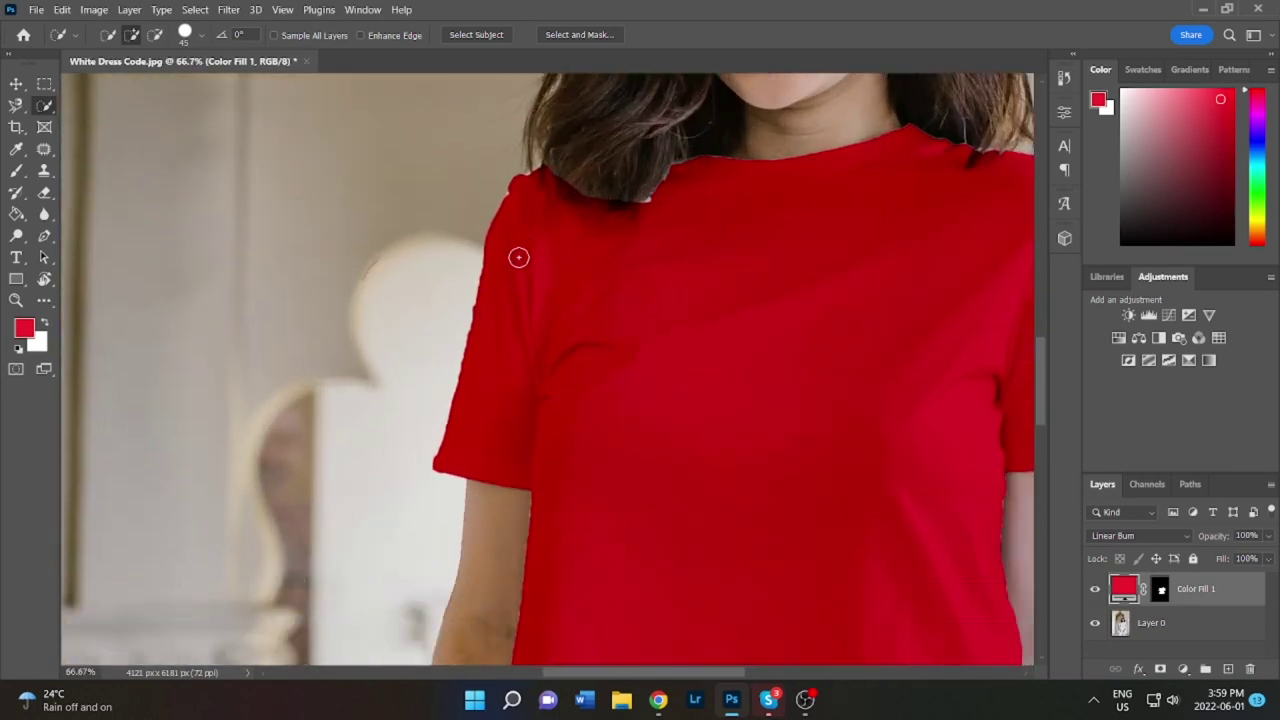
scroll(517, 257, "down", 3)
scroll(486, 471, "down", 1)
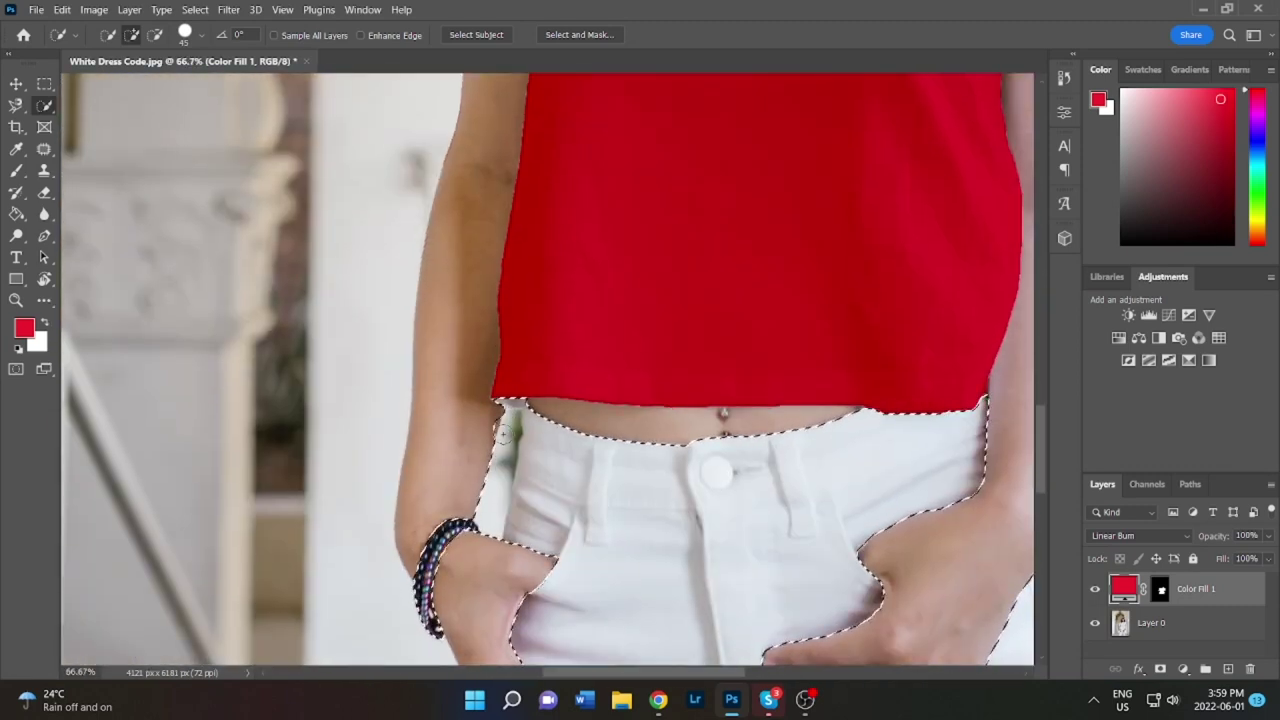
- Subtract the arm gap and fingers from the jeans selection with Quick Selection
key("alt")
left_click_drag(507, 441, 505, 427)
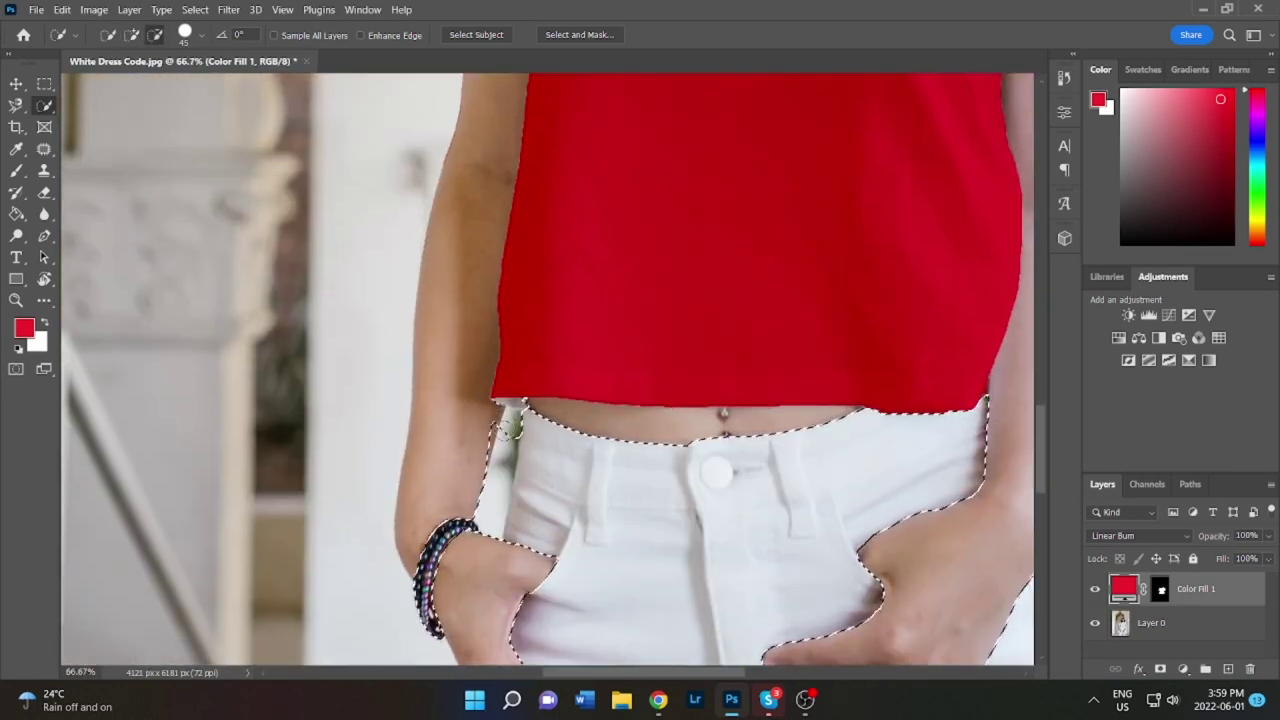
left_click_drag(483, 522, 426, 570)
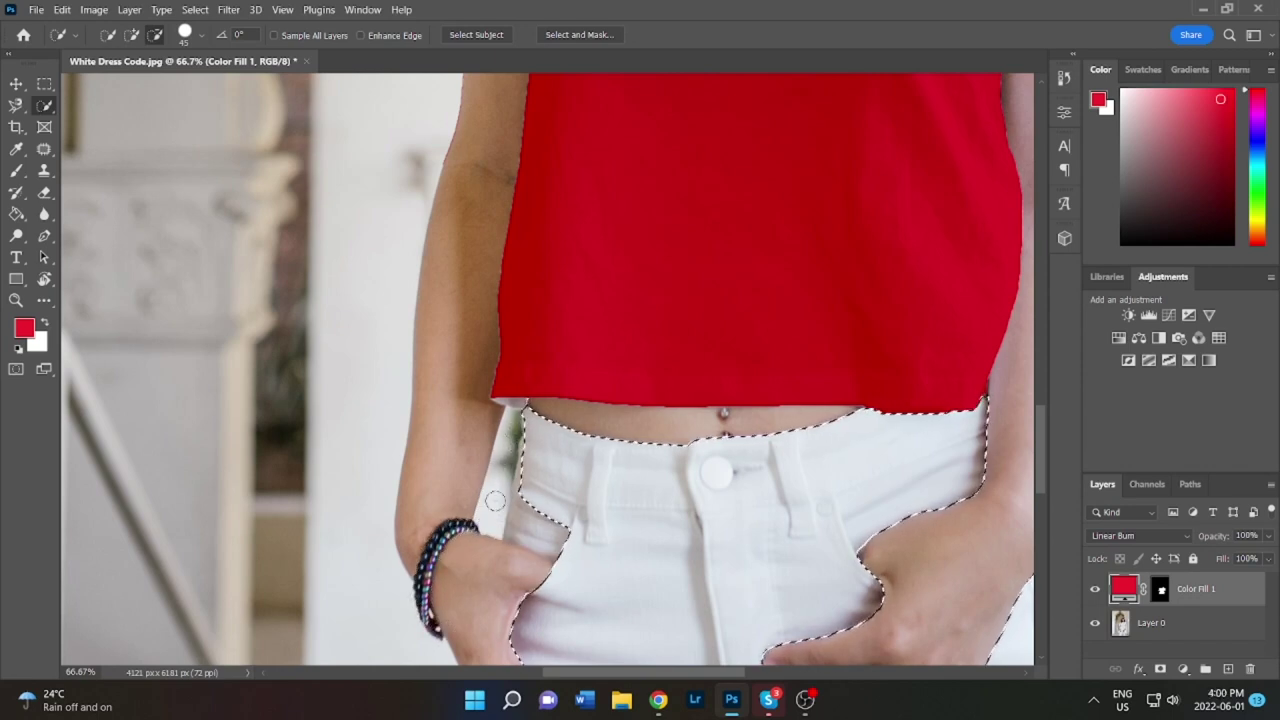
left_click(131, 35)
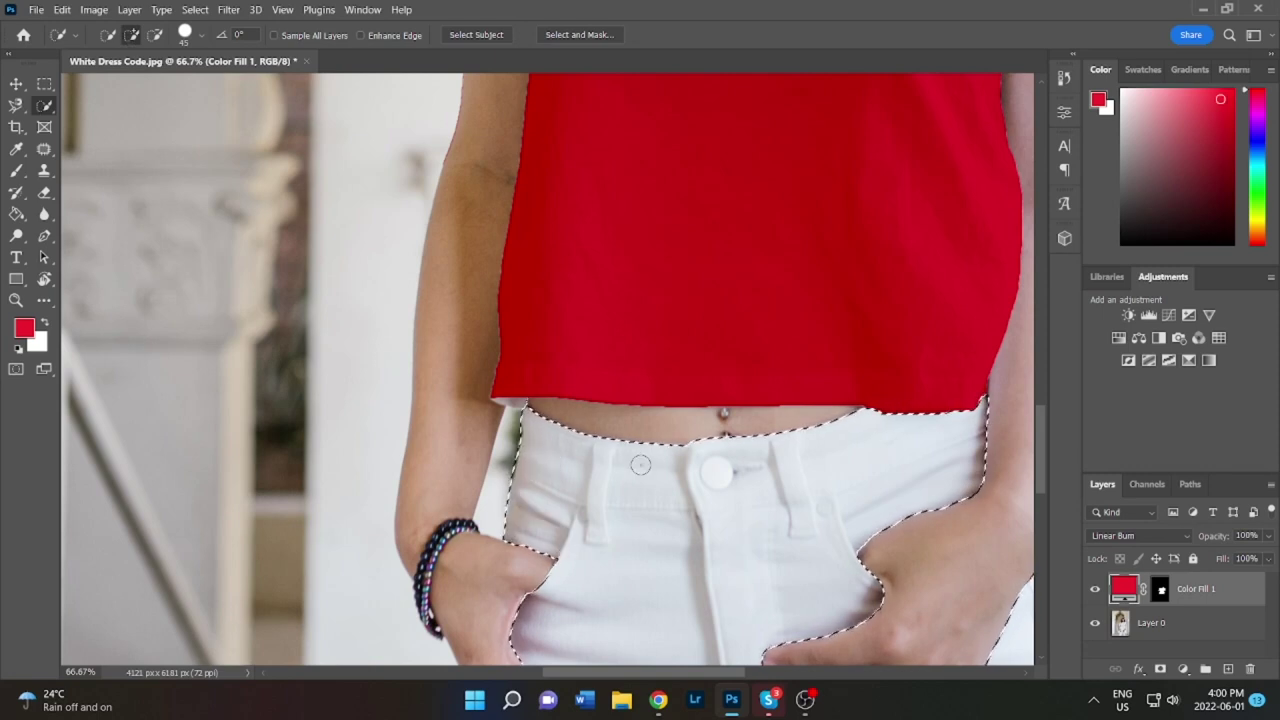
scroll(710, 507, "down", 3)
scroll(710, 507, "down", 3)
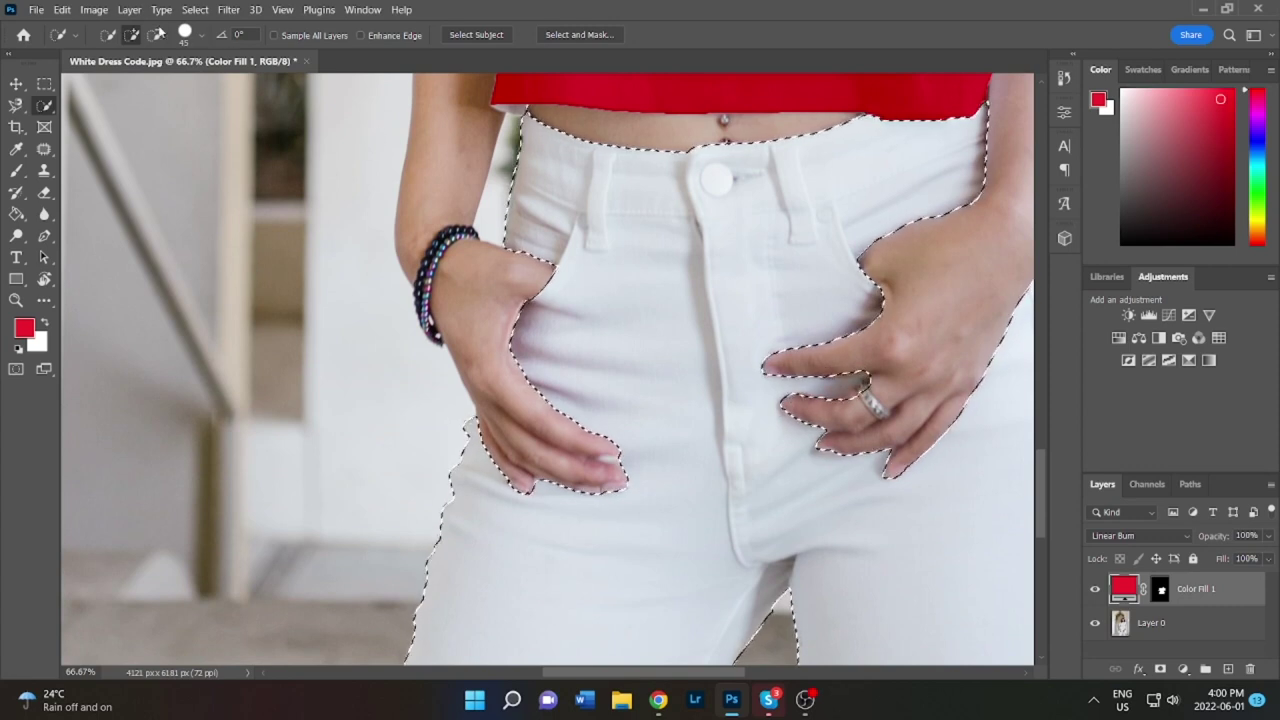
key("alt")
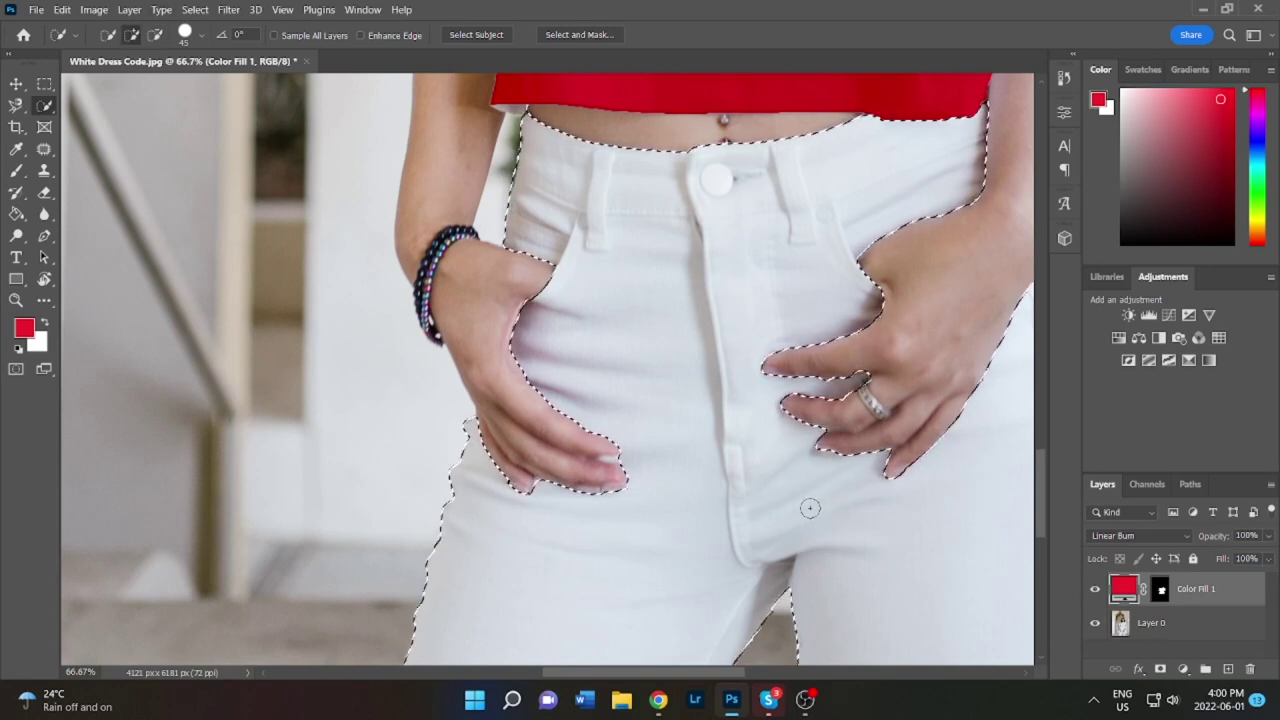
key("ctrl+0")
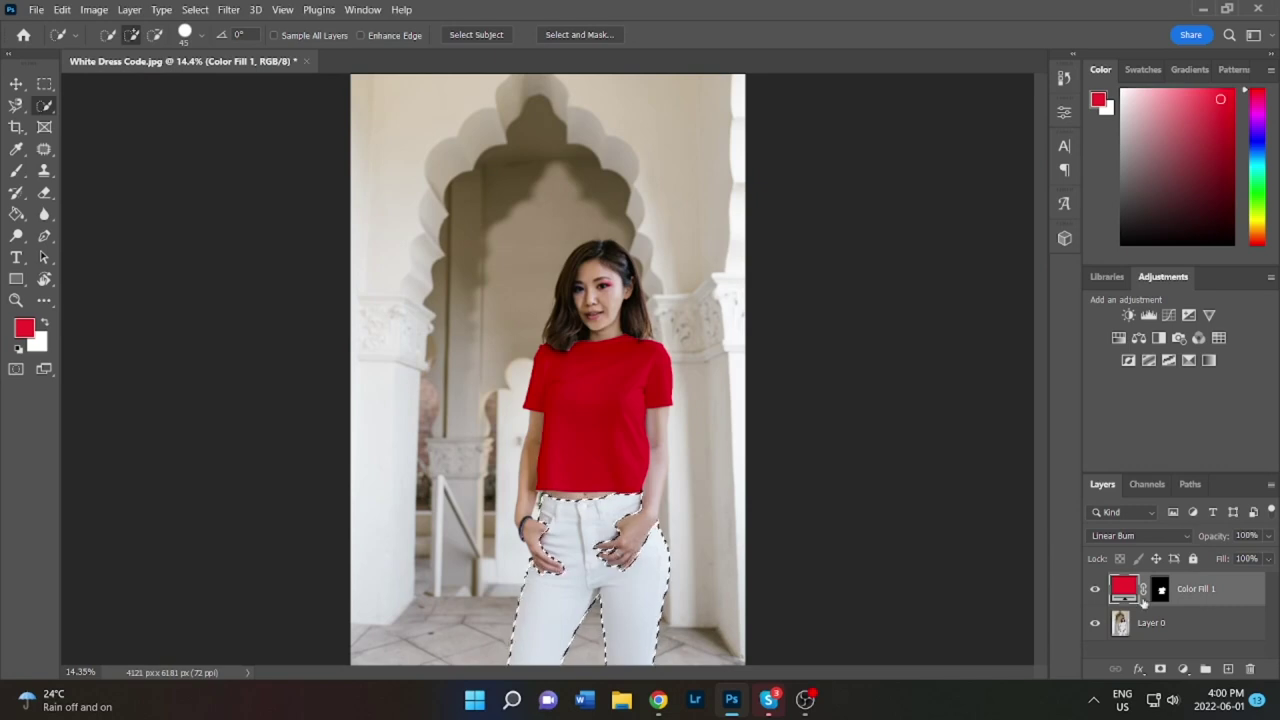
- Add a second red Color Fill layer over the jeans, blended as Linear Burn
left_click(1183, 668)
left_click(1158, 377)
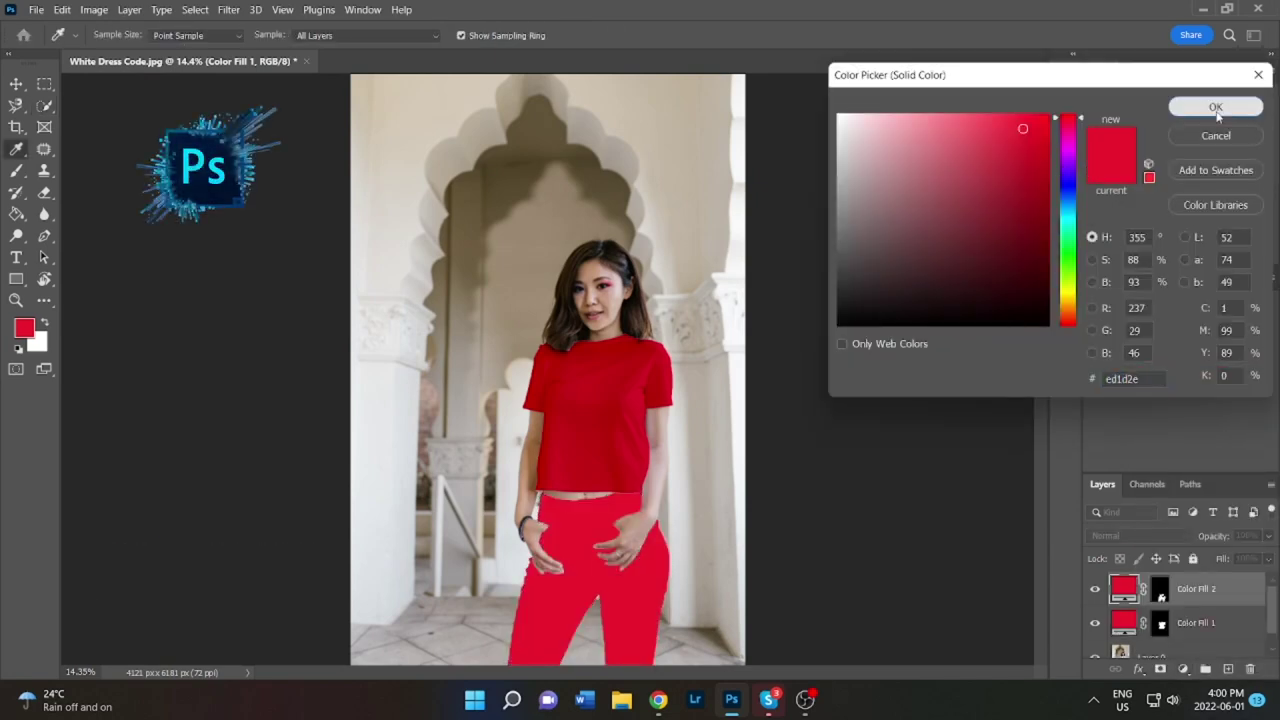
left_click(1216, 107)
left_click(1140, 536)
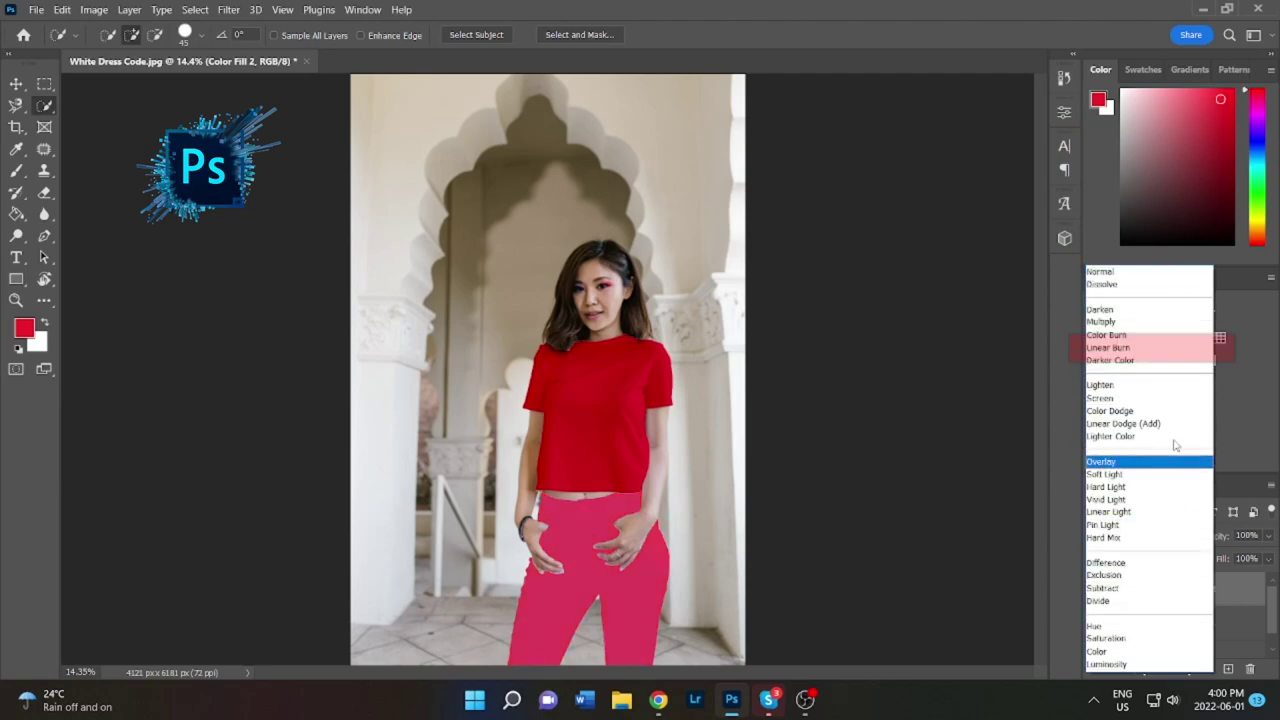
left_click(1148, 348)
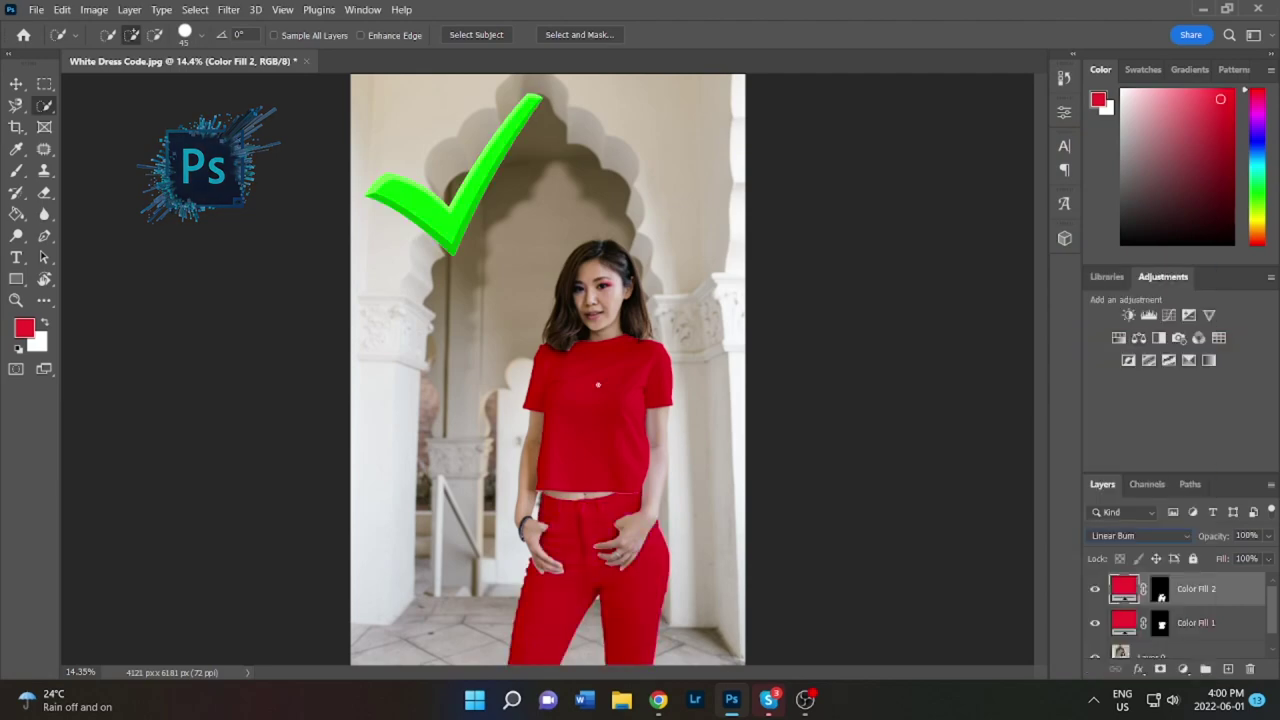
- Zoom in to inspect the shirt edges for uncovered spots, then fit the photo in view
scroll(598, 384, "up", 1)
scroll(600, 388, "up", 4)
scroll(600, 385, "up", 1)
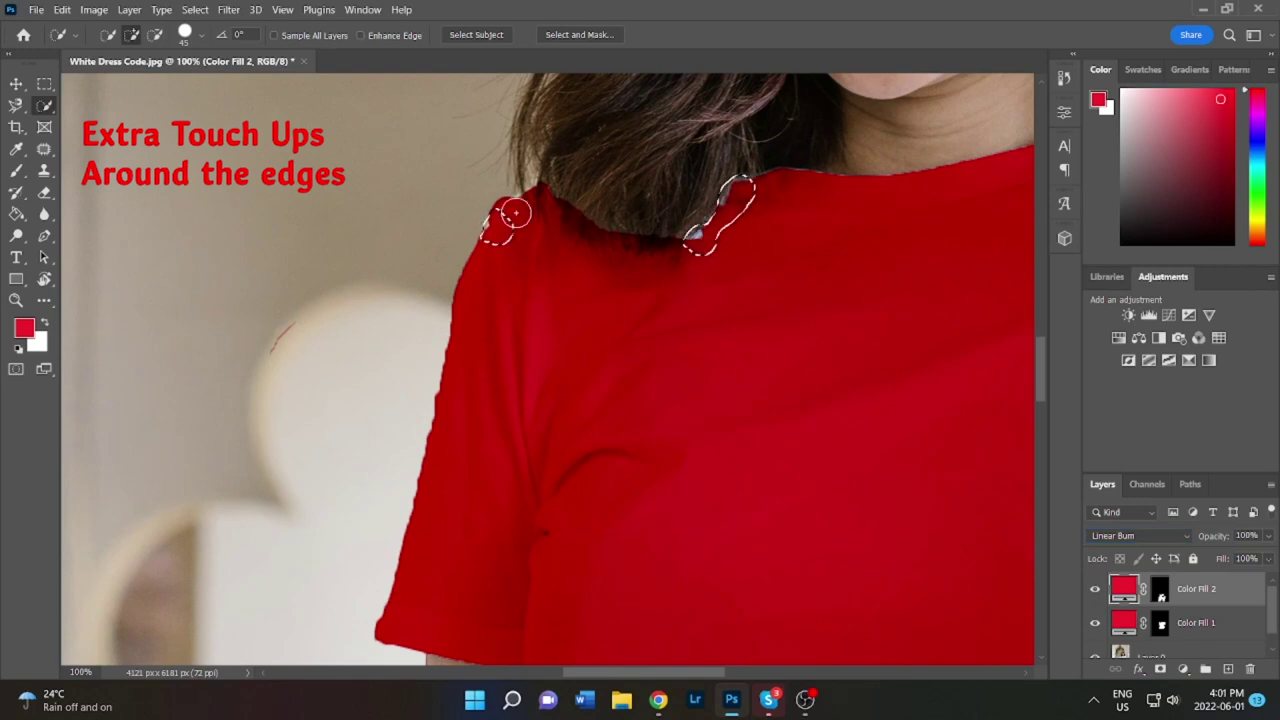
scroll(560, 420, "down", 5)
scroll(550, 422, "down", 5)
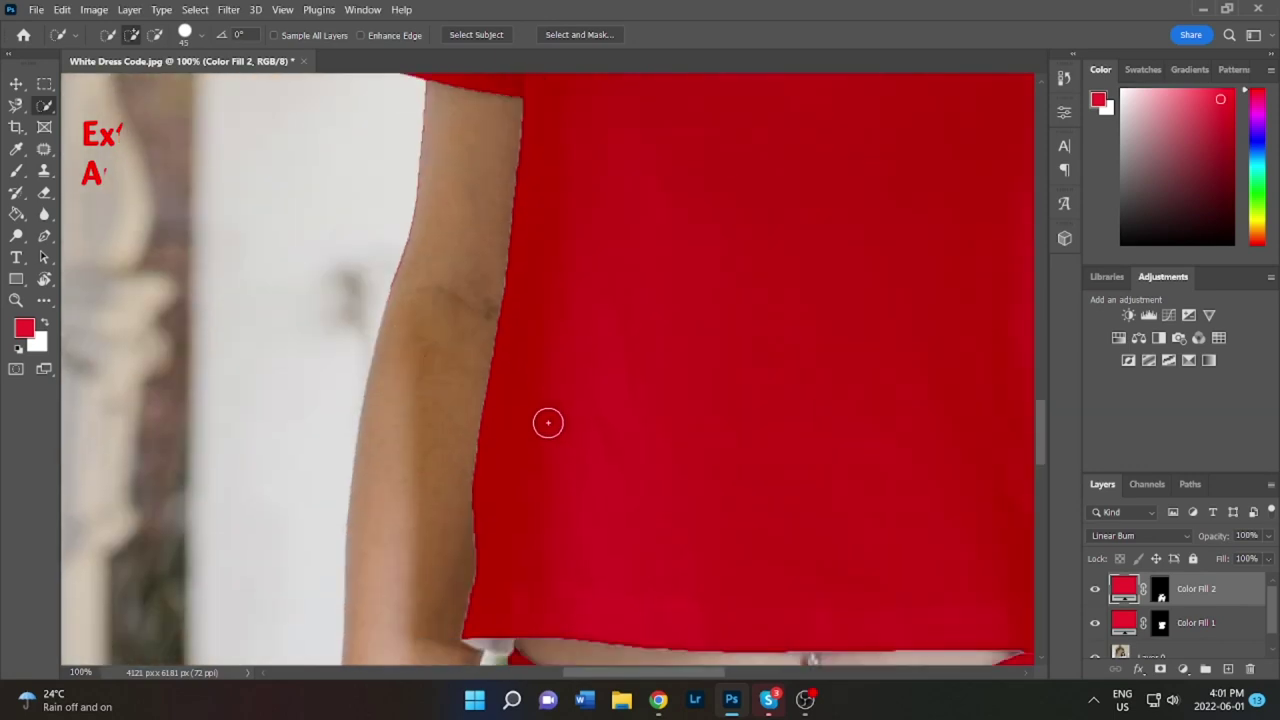
scroll(548, 422, "down", 3)
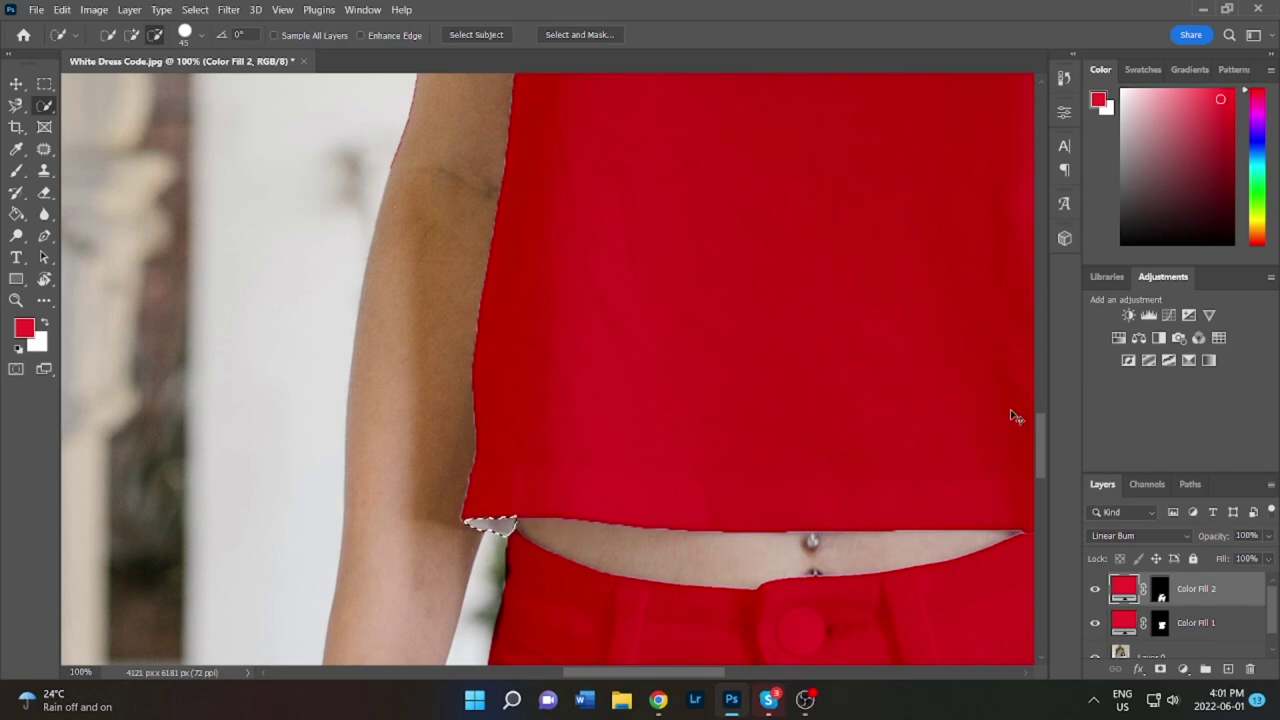
key("ctrl+0")
left_click(1207, 670)
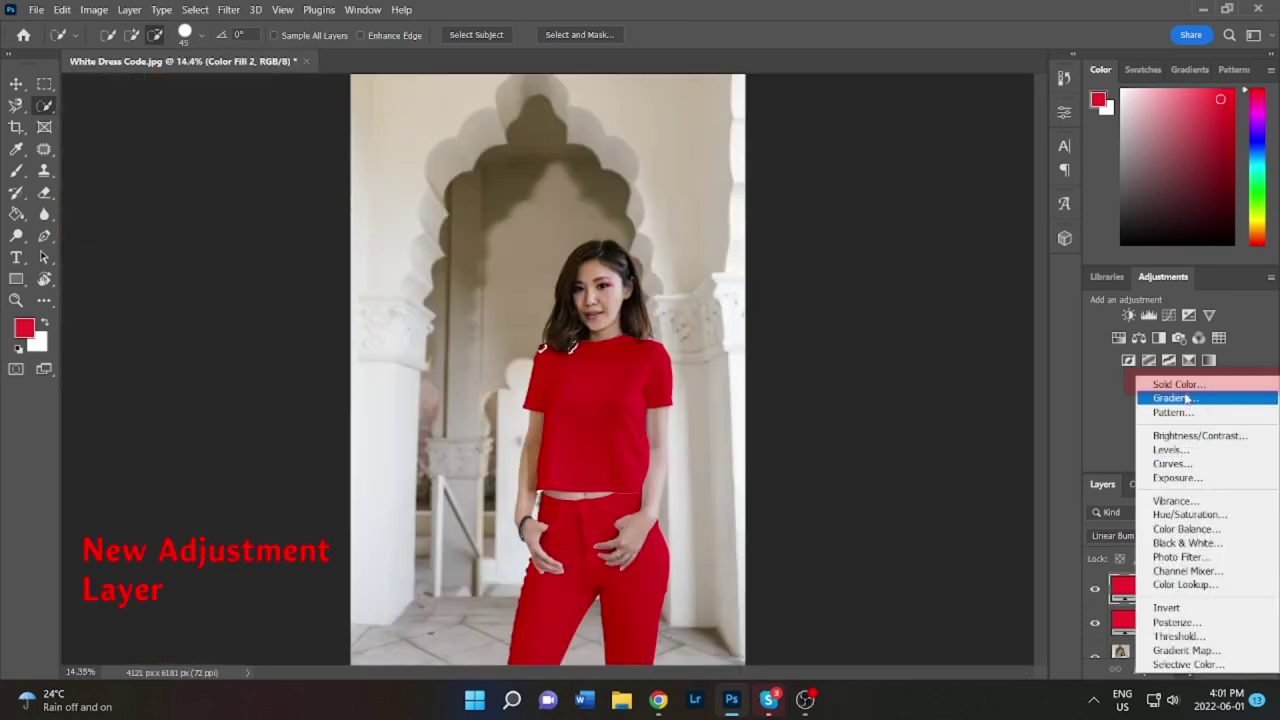
- Add Color Fill 3 in red with Linear Burn over the missed edge selection
left_click(1170, 380)
left_click(1238, 109)
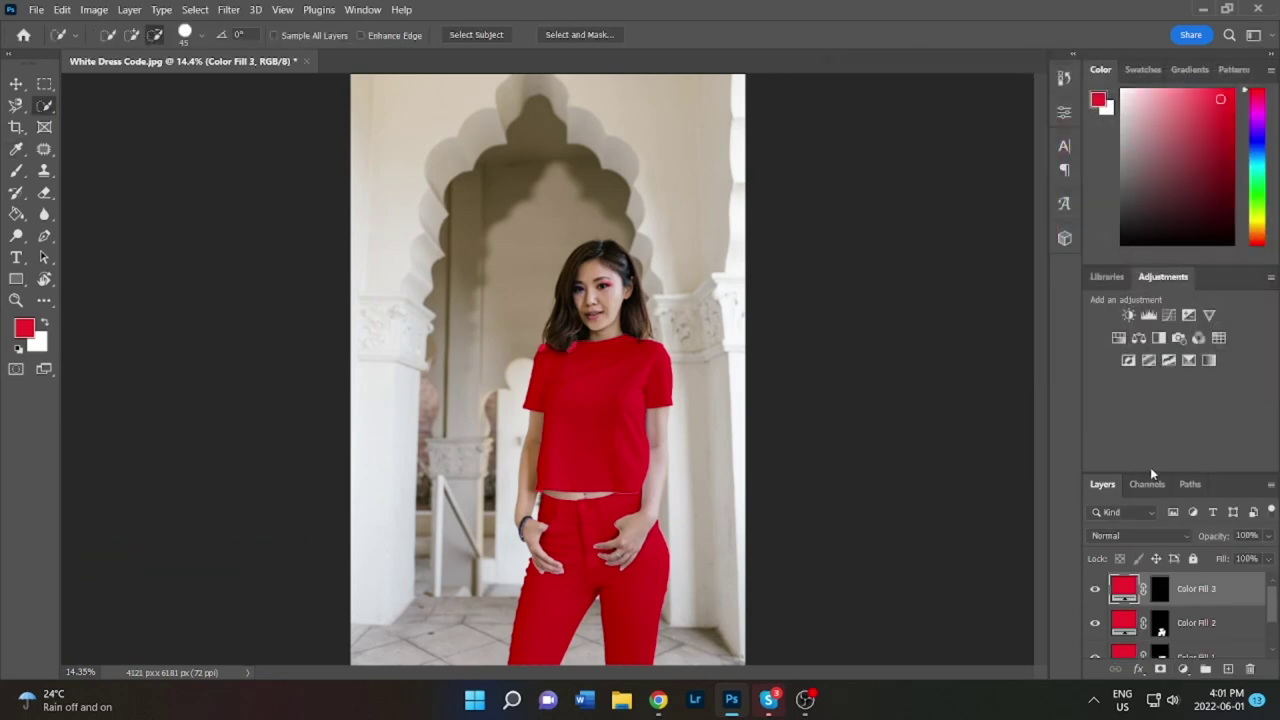
left_click(1181, 536)
left_click(1120, 346)
- Zoom in and adjust the view and Layers panel around the neckline
scroll(636, 487, "up", 2)
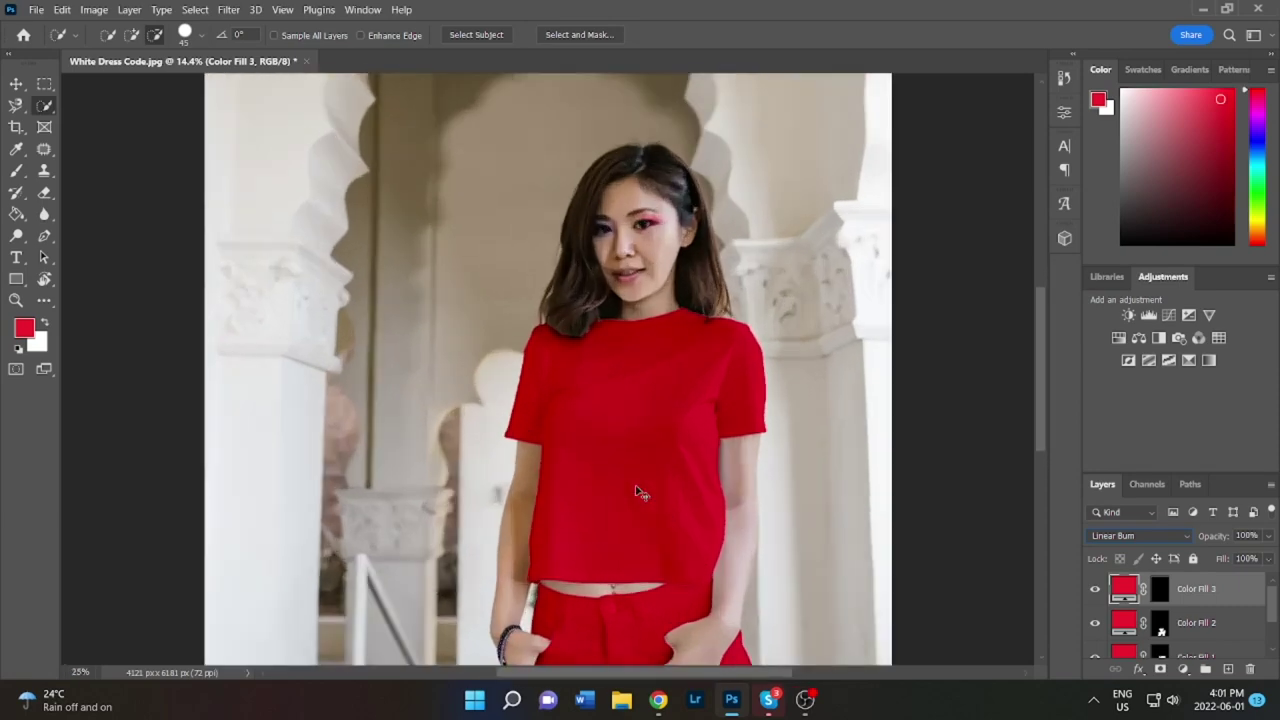
scroll(636, 486, "up", 2)
mouse_move(1040, 364)
left_mouse_down()
mouse_move(1050, 424)
mouse_move(1046, 345)
left_mouse_up()
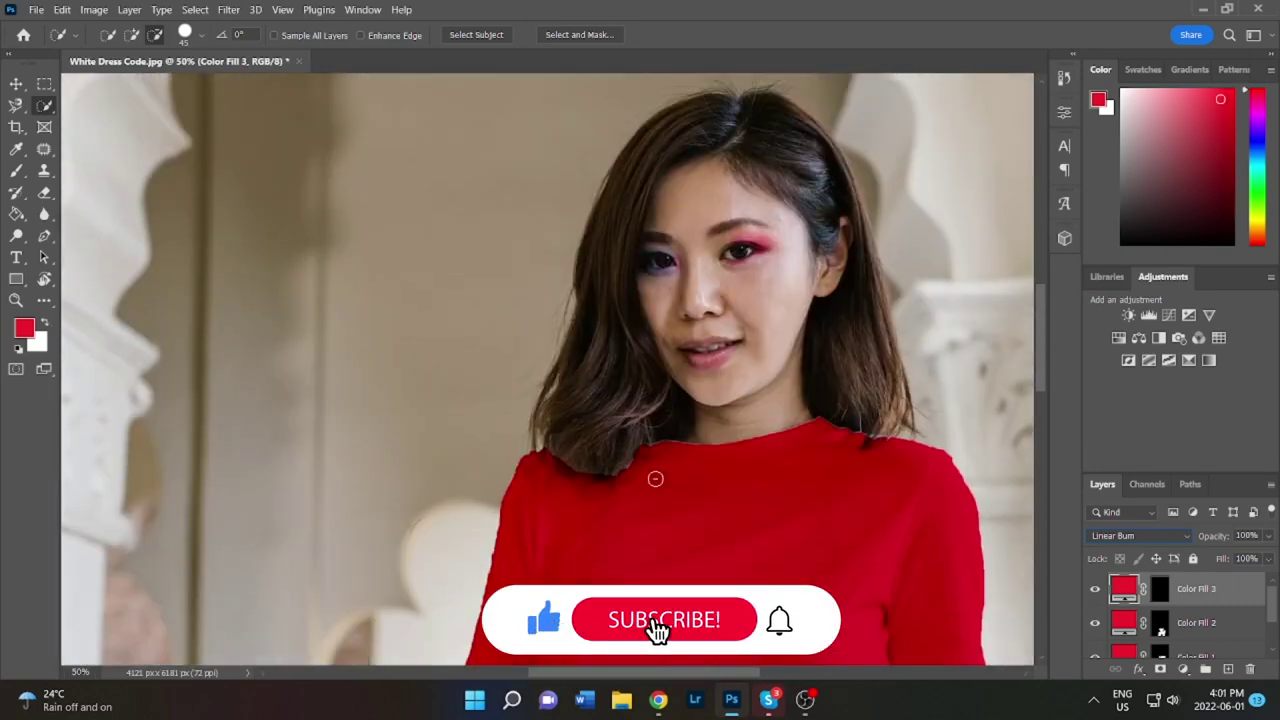
scroll(655, 478, "up", 2)
scroll(655, 478, "up", 2)
left_click(715, 672)
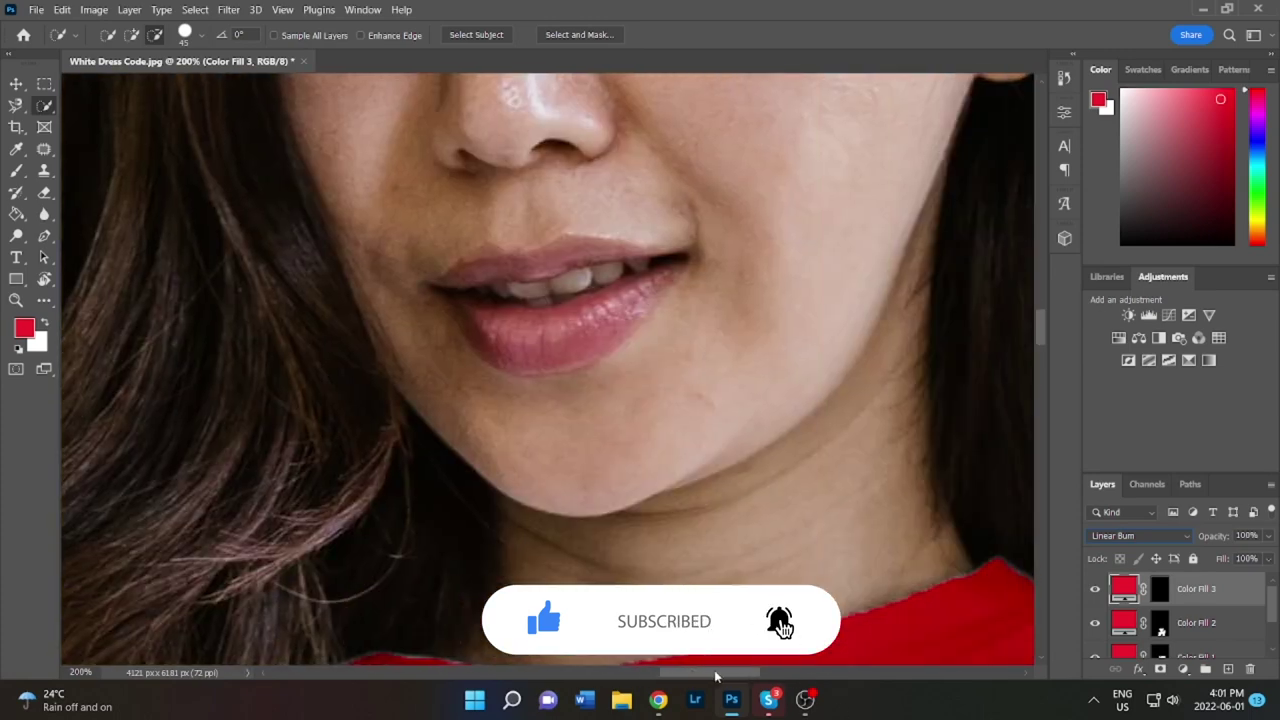
left_click_drag(715, 677, 707, 677)
left_click_drag(1046, 340, 1044, 356)
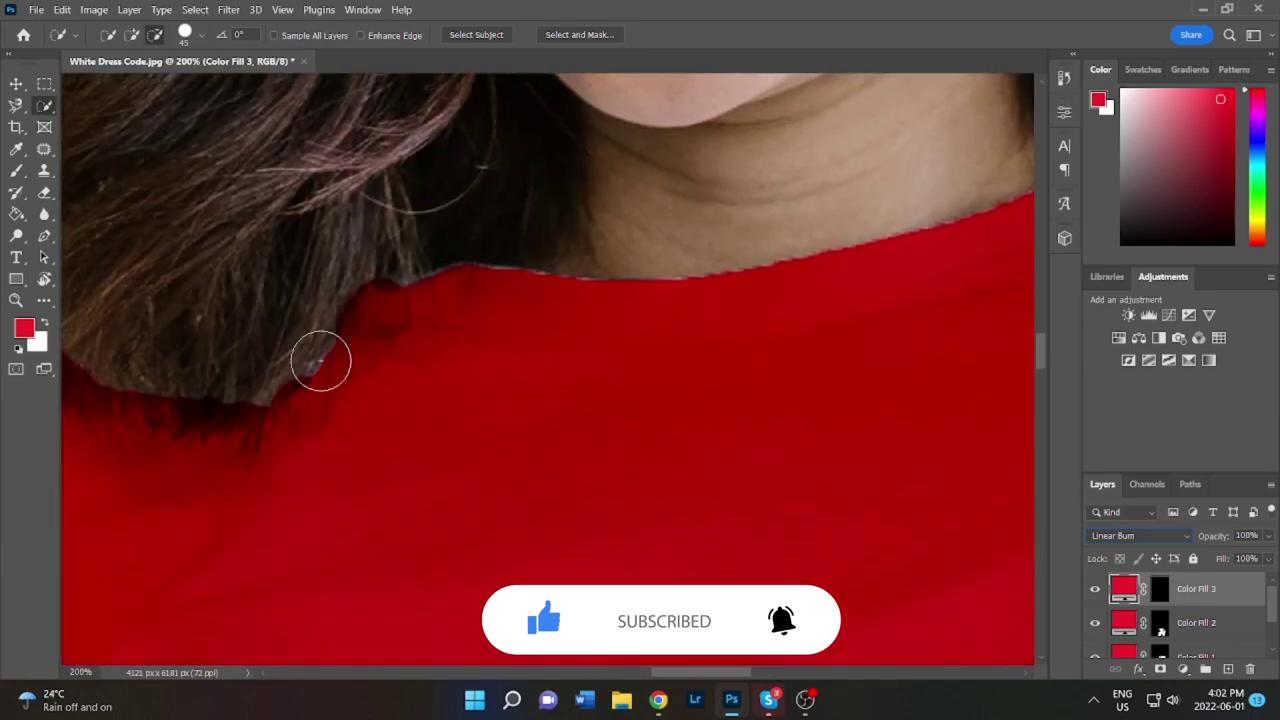
- Quick-select the gap where the hair meets the shirt along the whole neckline
left_click(319, 361)
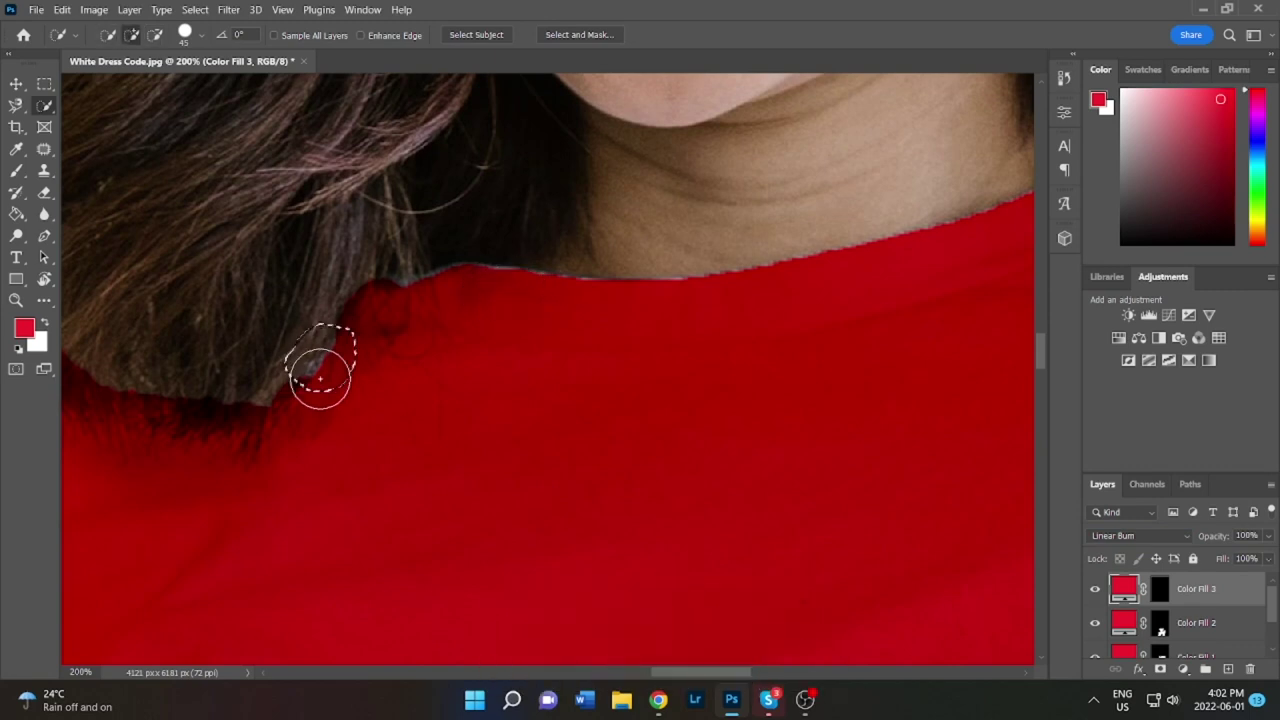
mouse_move(320, 378)
left_mouse_down()
mouse_move(400, 297)
mouse_move(612, 306)
mouse_move(751, 297)
mouse_move(852, 270)
mouse_move(934, 294)
left_mouse_up()
scroll(484, 266, "right", 1)
scroll(484, 266, "right", 3)
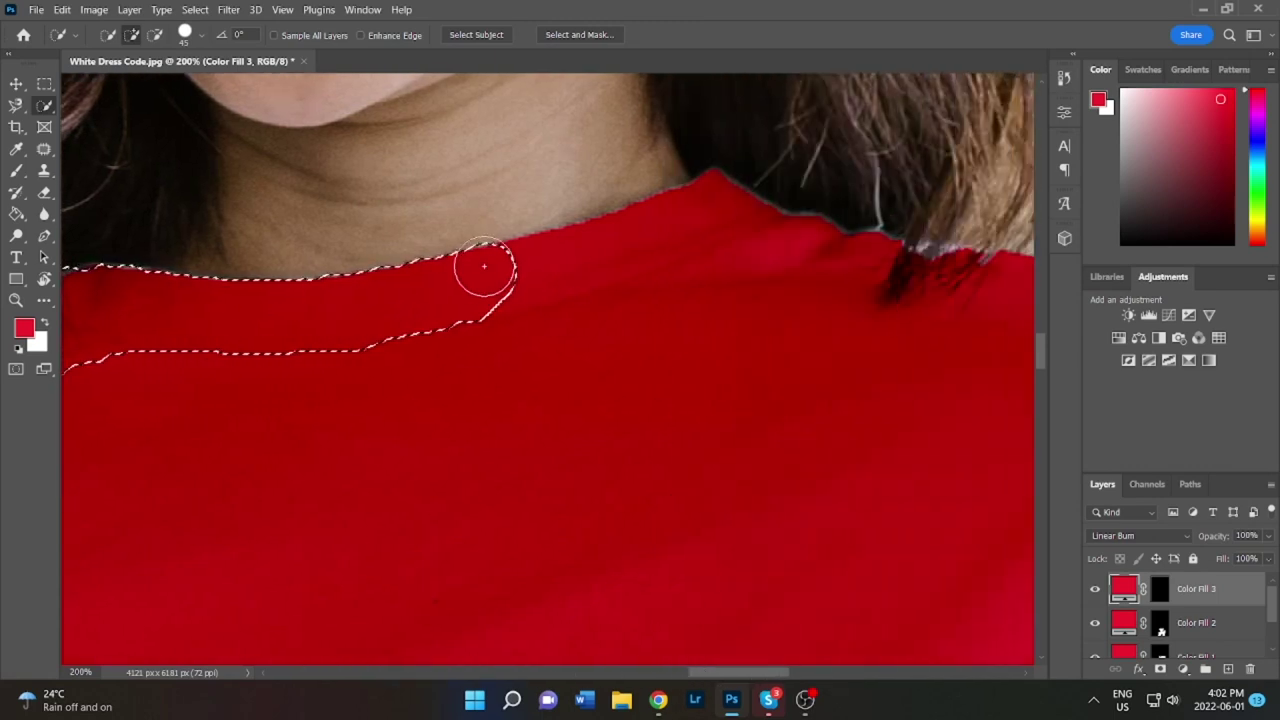
left_click_drag(571, 249, 960, 280)
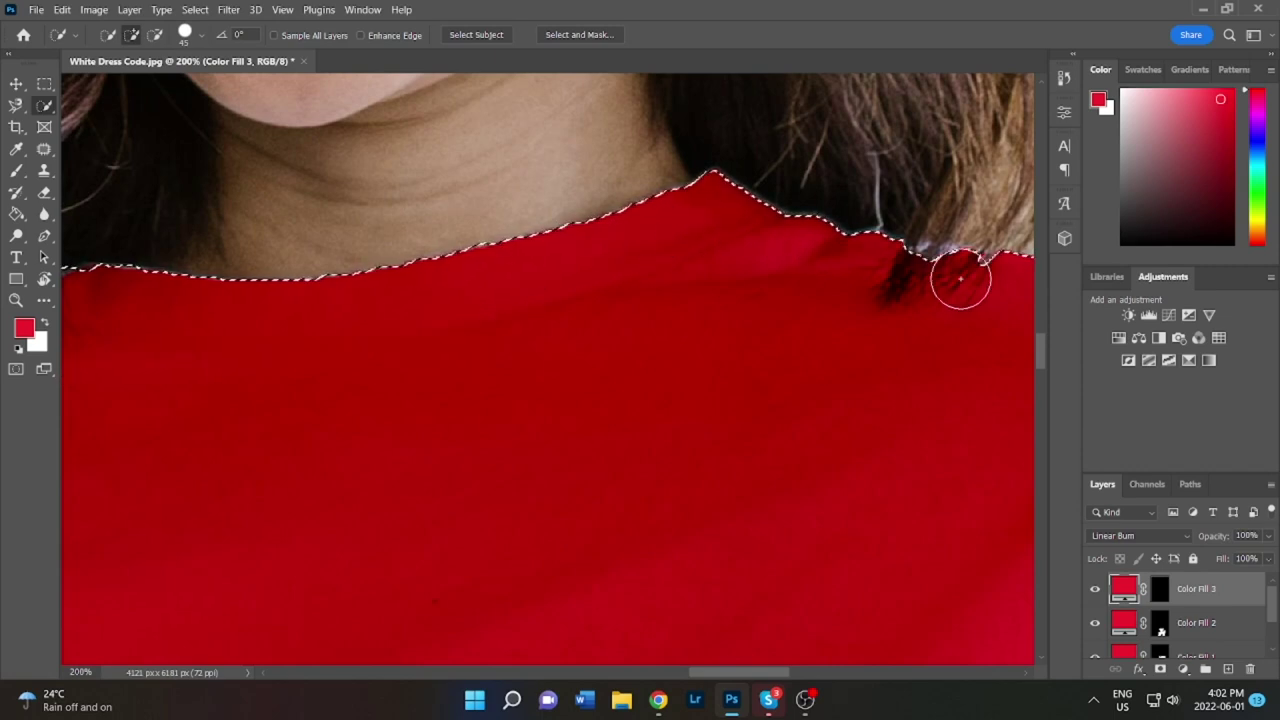
scroll(929, 269, "down", 1)
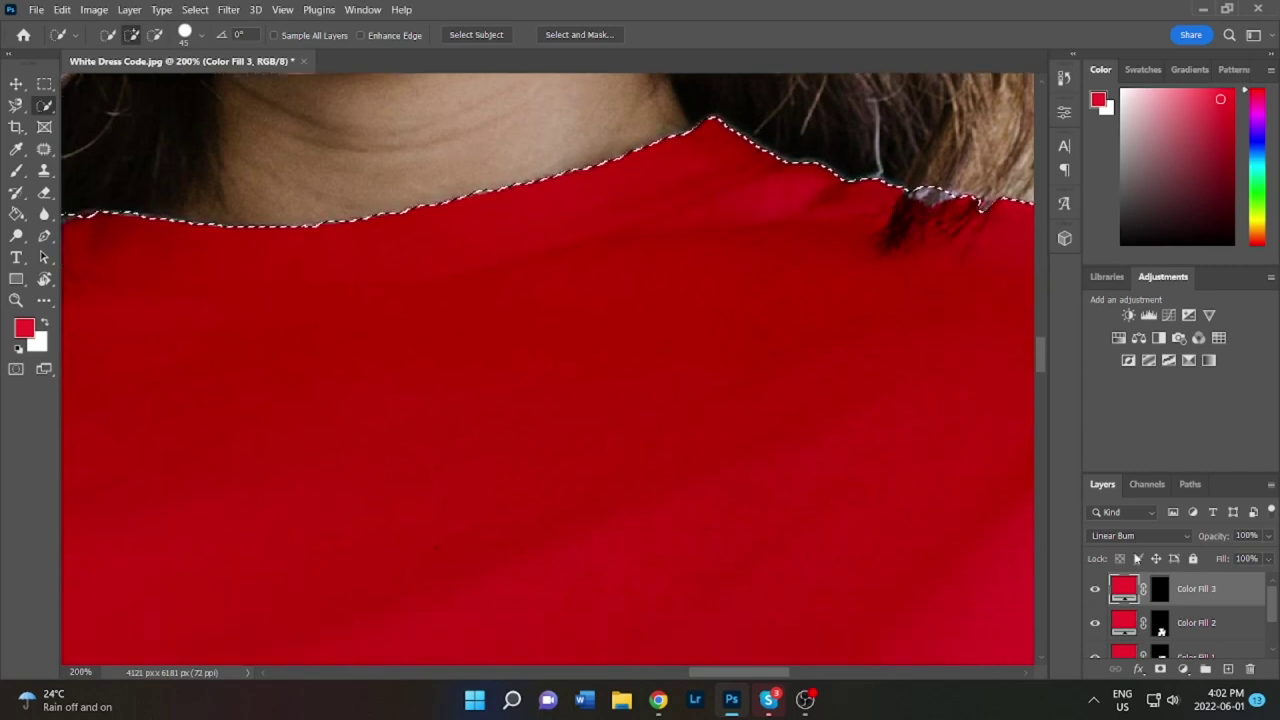
- Add Color Fill 4 in red with Linear Burn over the neckline selection
left_click(1183, 668)
left_click(1162, 383)
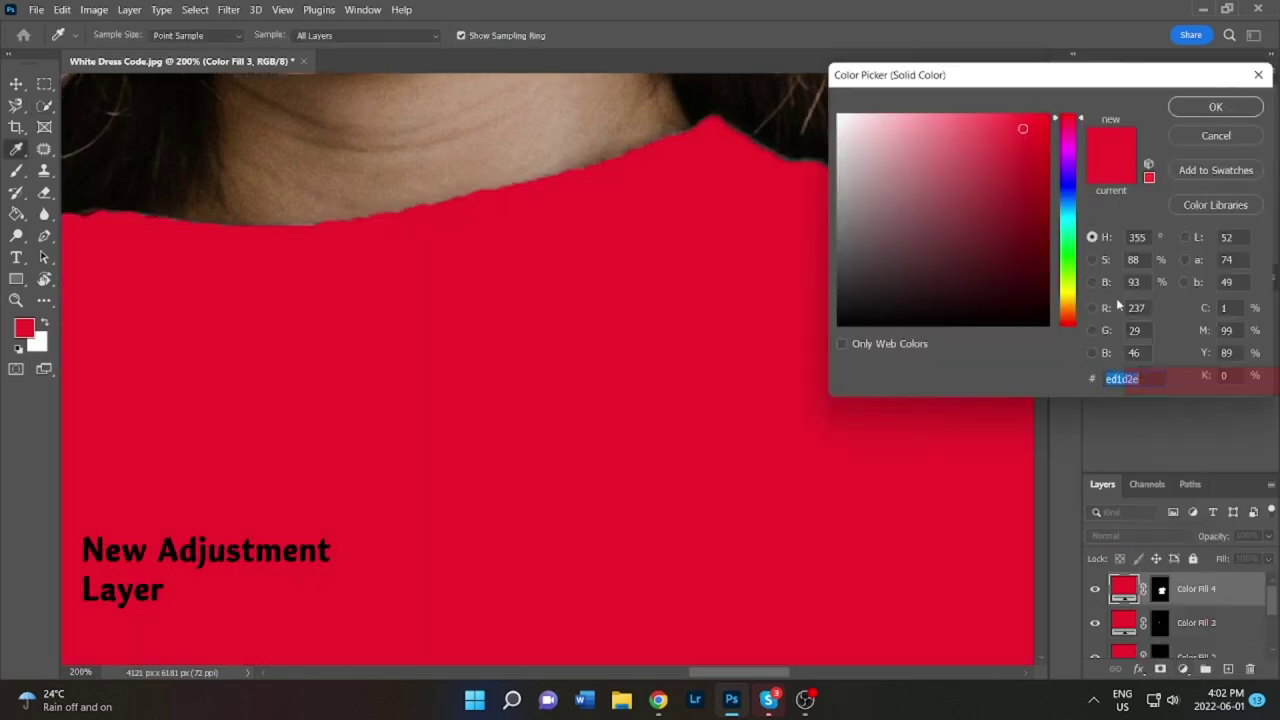
left_click(1214, 107)
left_click(1140, 535)
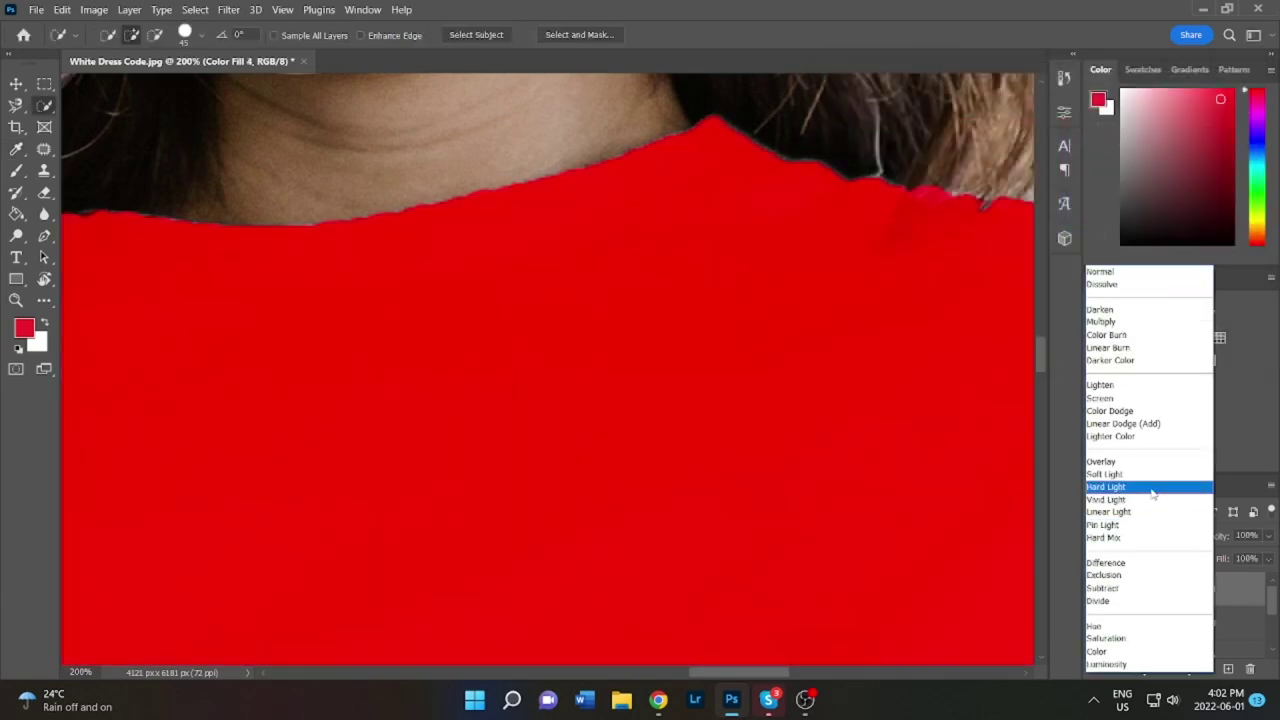
left_click(1100, 424)
key("ctrl+0")
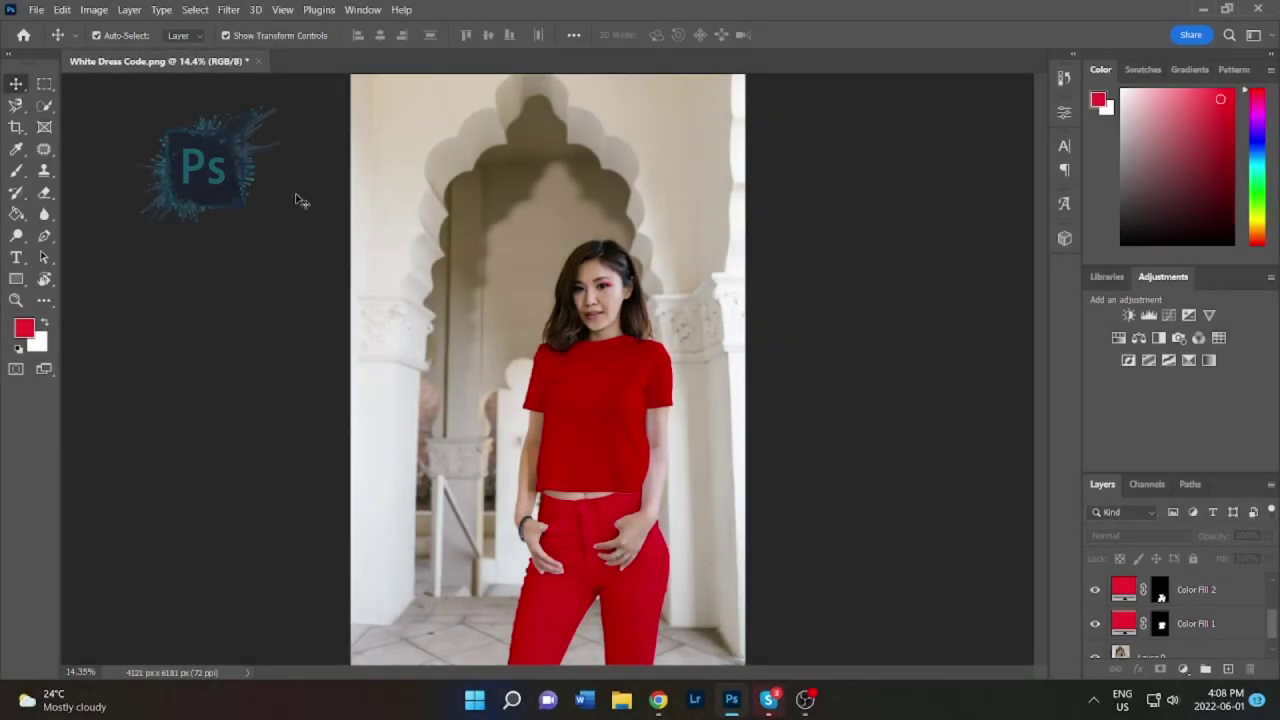
- Recolour the jeans' Color Fill 2 layer to bright green 53ed1d
left_click(1128, 593)
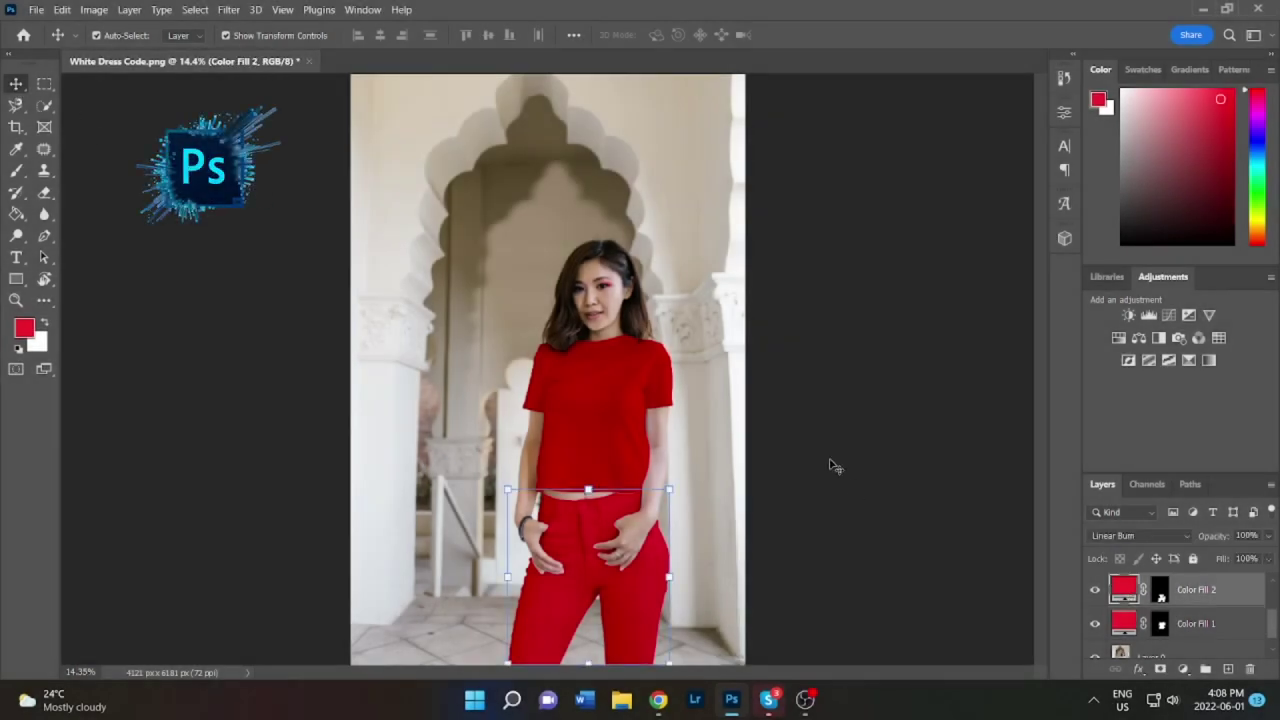
double_click(1126, 590)
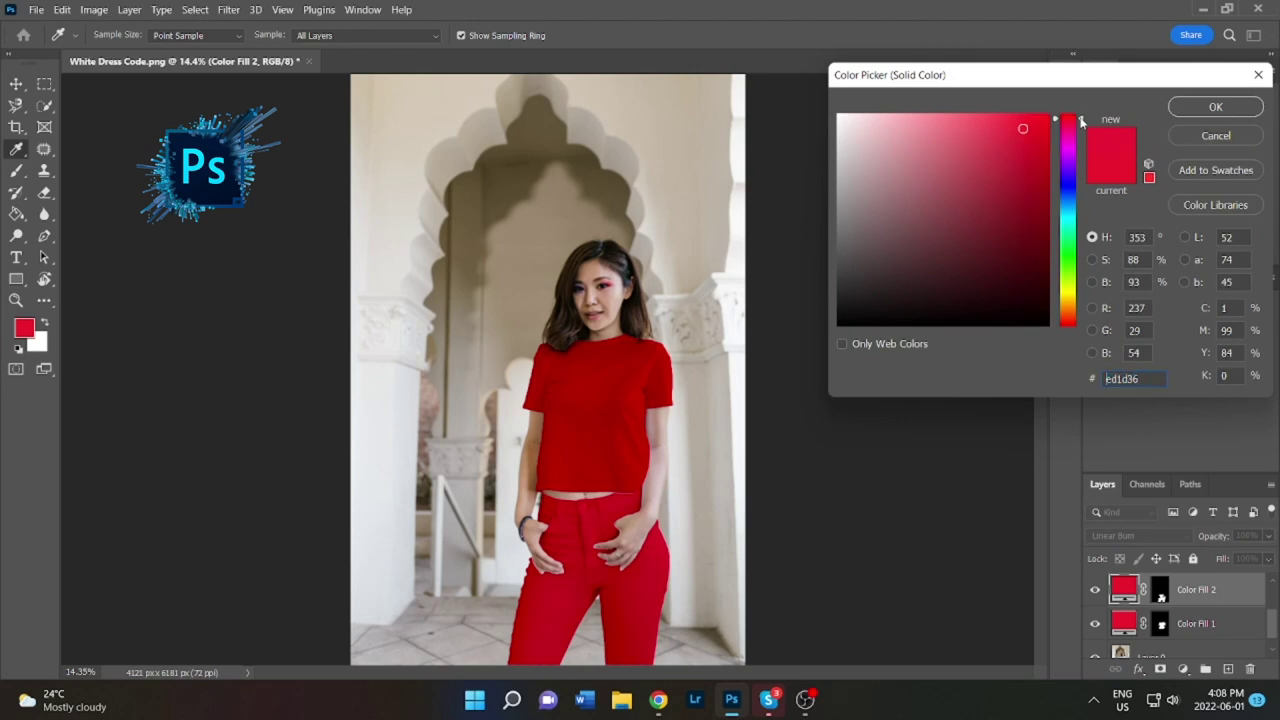
mouse_move(1081, 155)
left_mouse_down()
mouse_move(1083, 335)
mouse_move(1085, 273)
left_mouse_up()
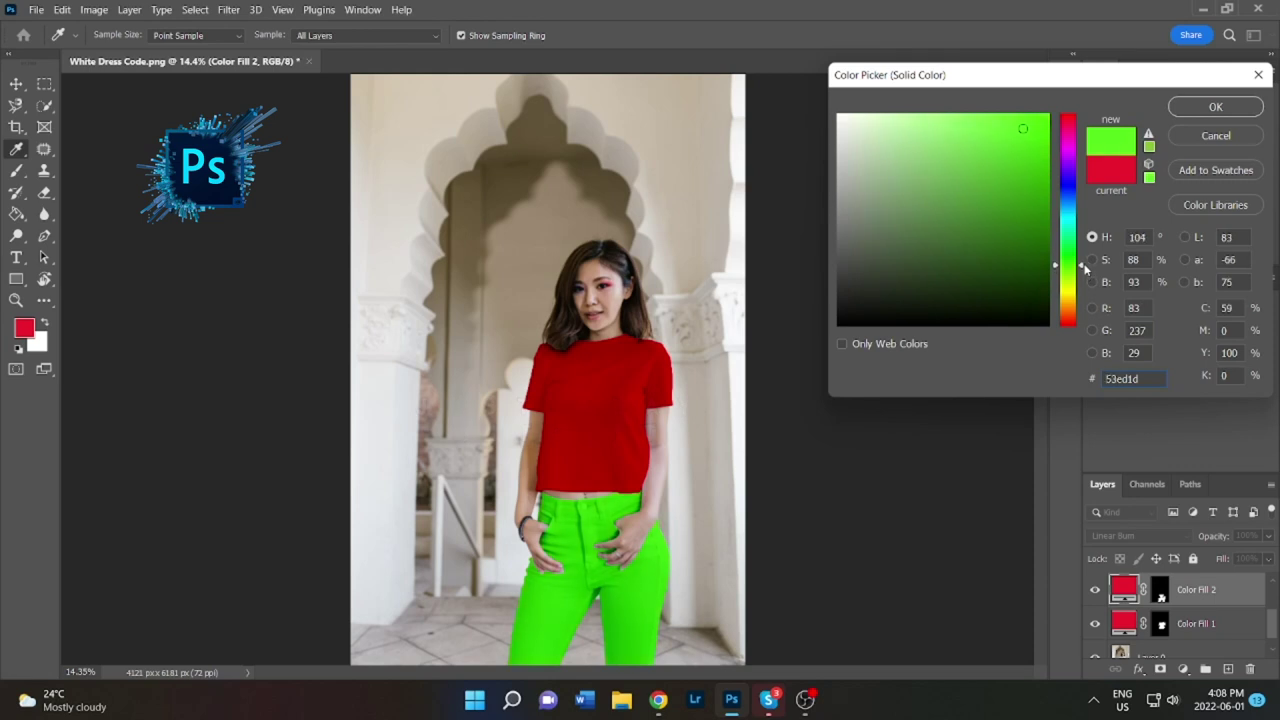
left_click(1240, 106)
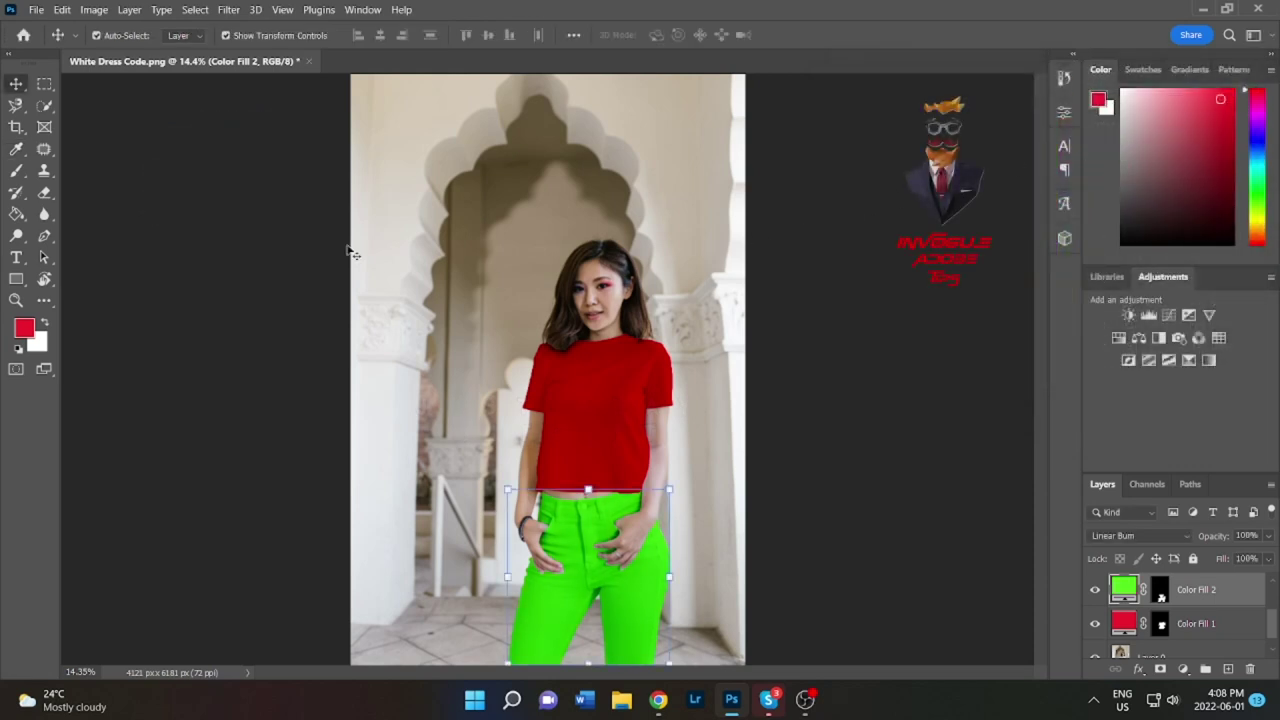
- Group Color Fill 1 through 4 into Group 1 and deselect the layers
left_click(42, 86)
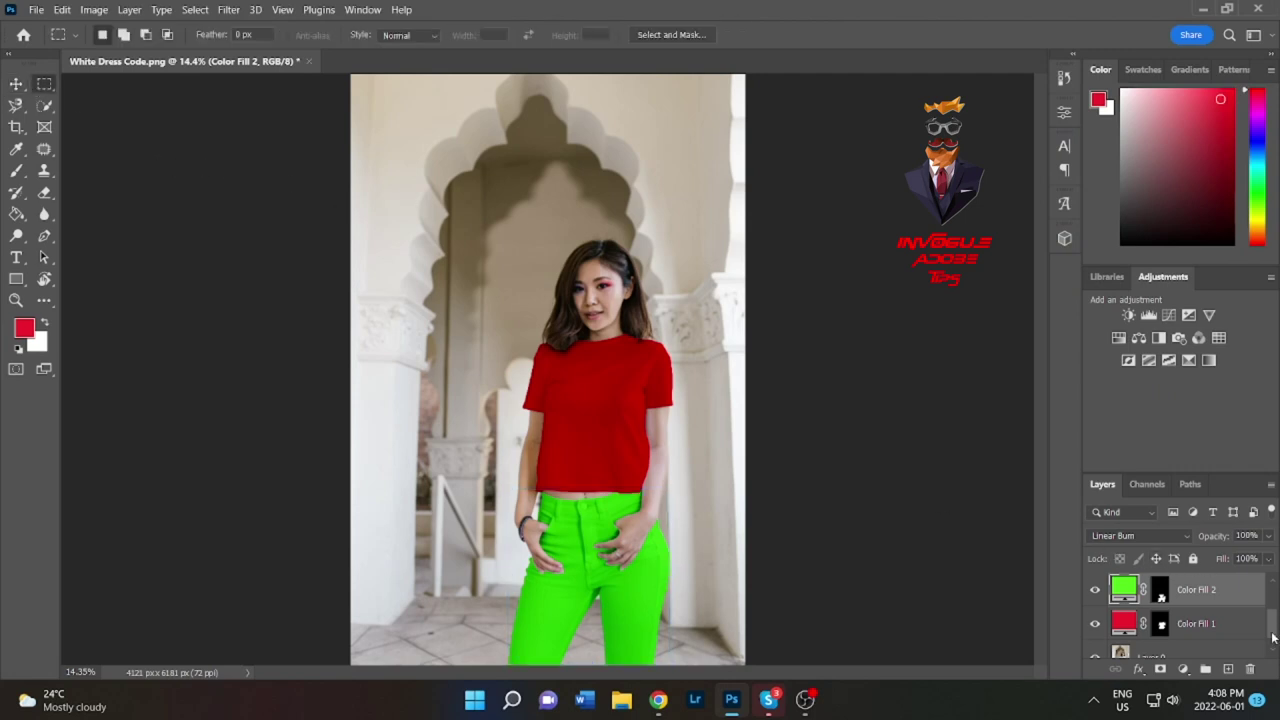
left_click_drag(1273, 637, 1275, 600)
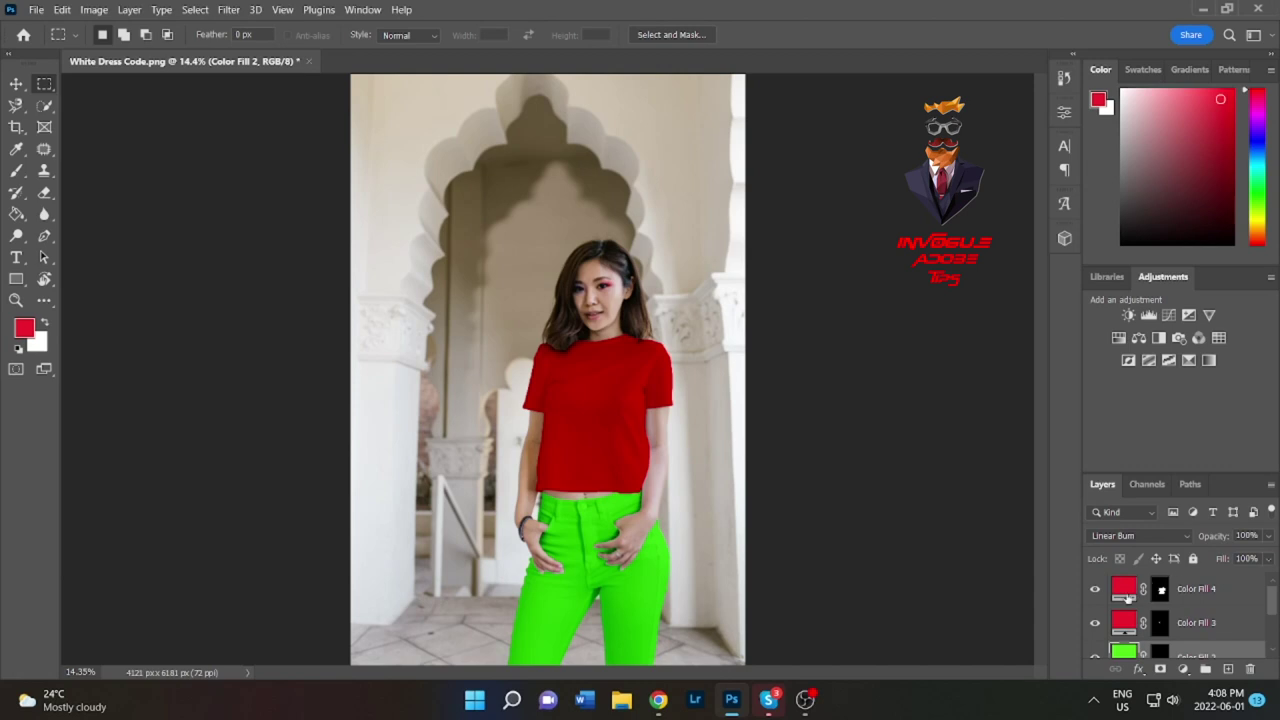
left_click(1126, 594, "shift")
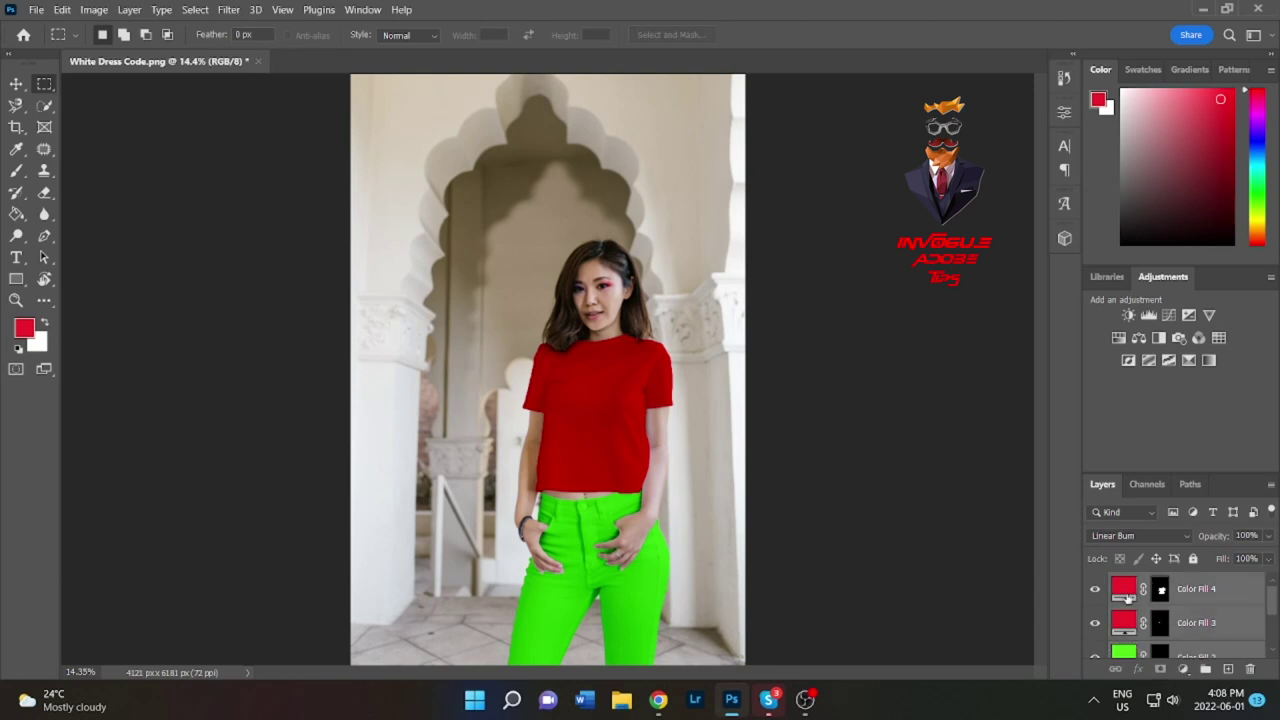
left_click_drag(1271, 607, 1271, 636)
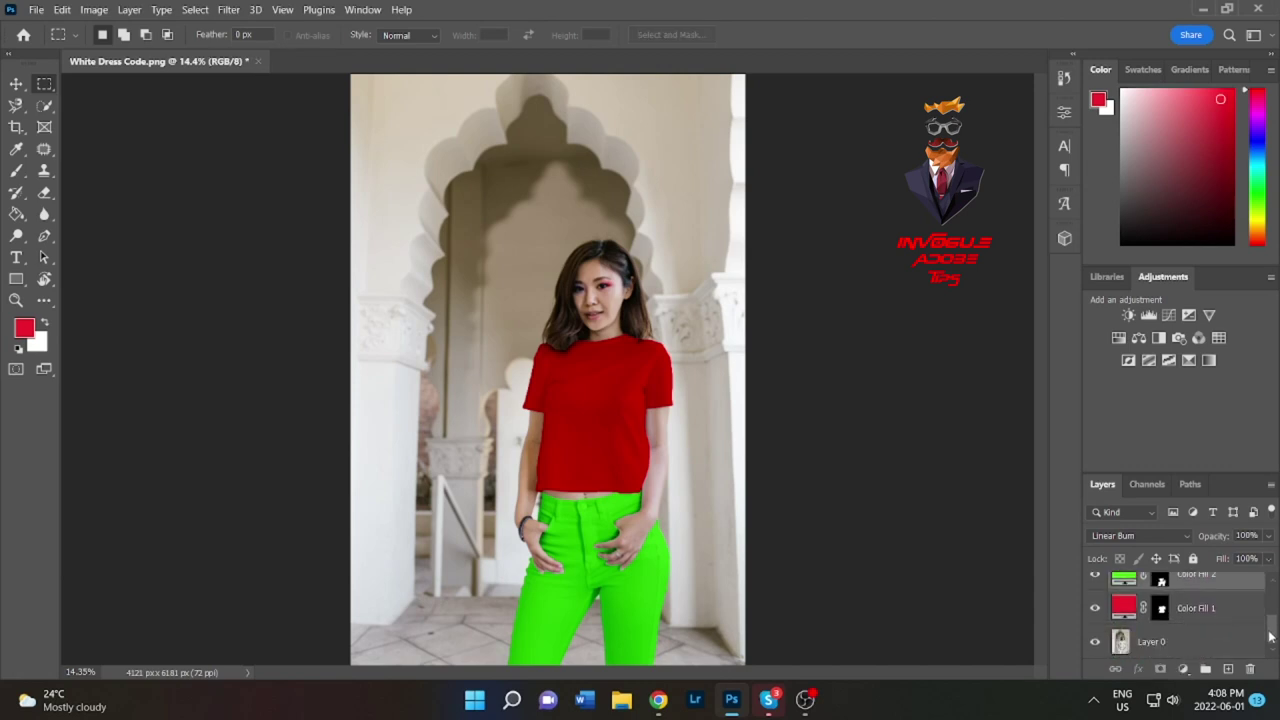
left_click(1122, 610, "shift")
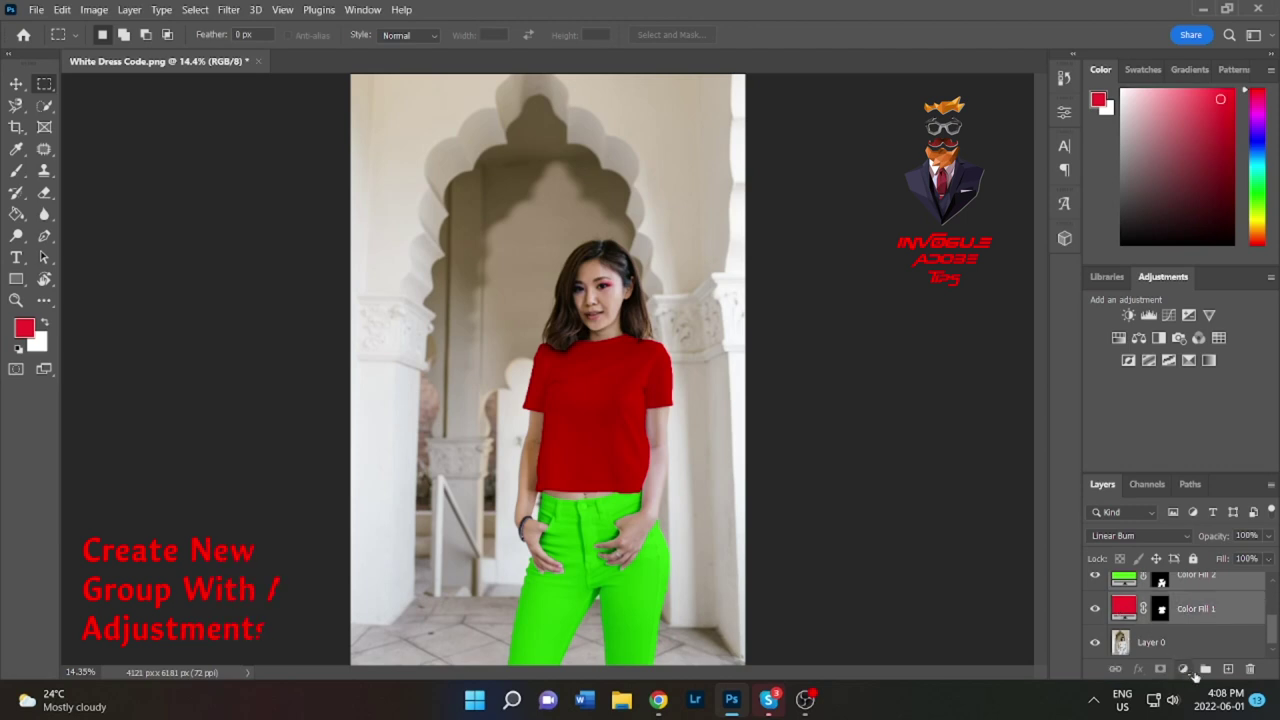
left_click(1205, 669)
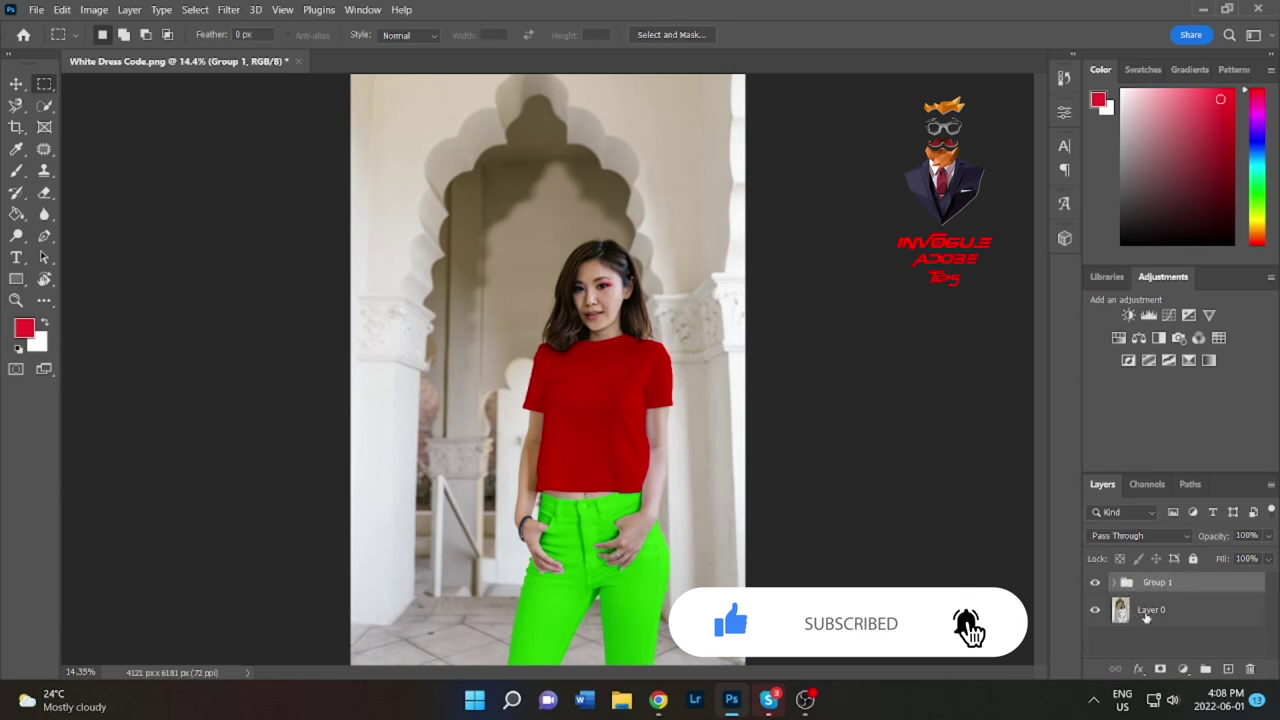
left_click(1122, 641)
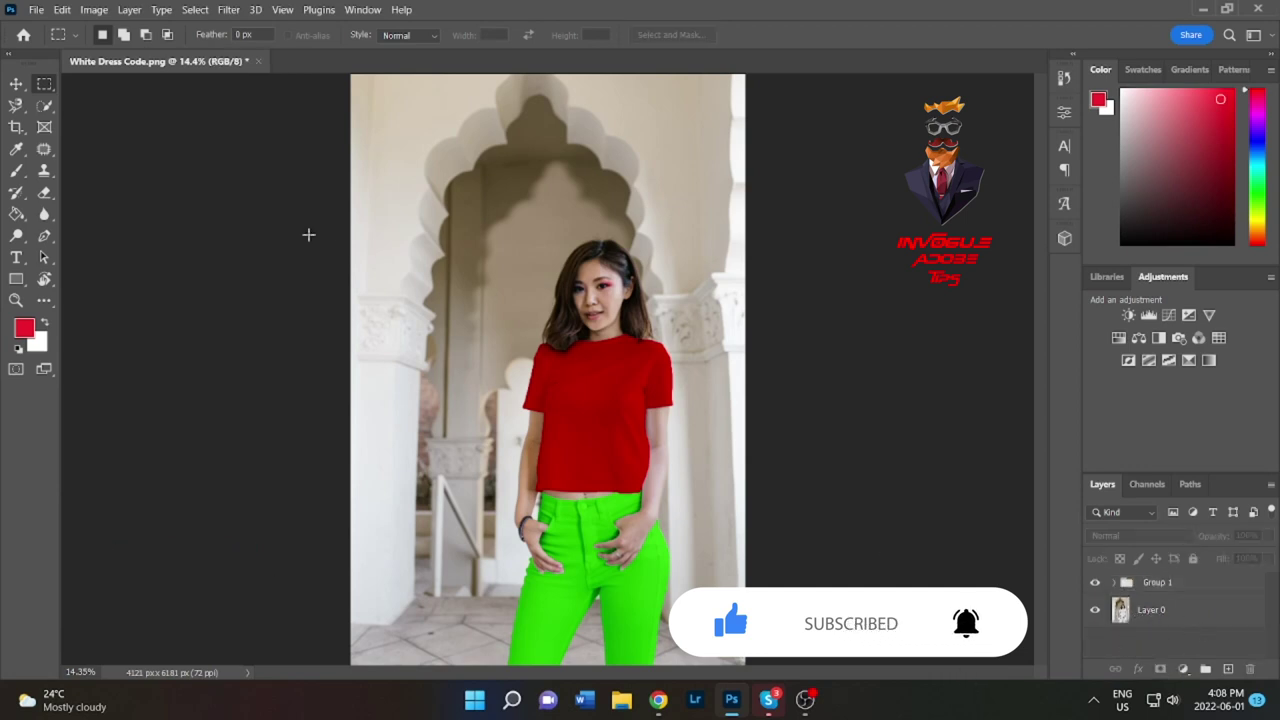